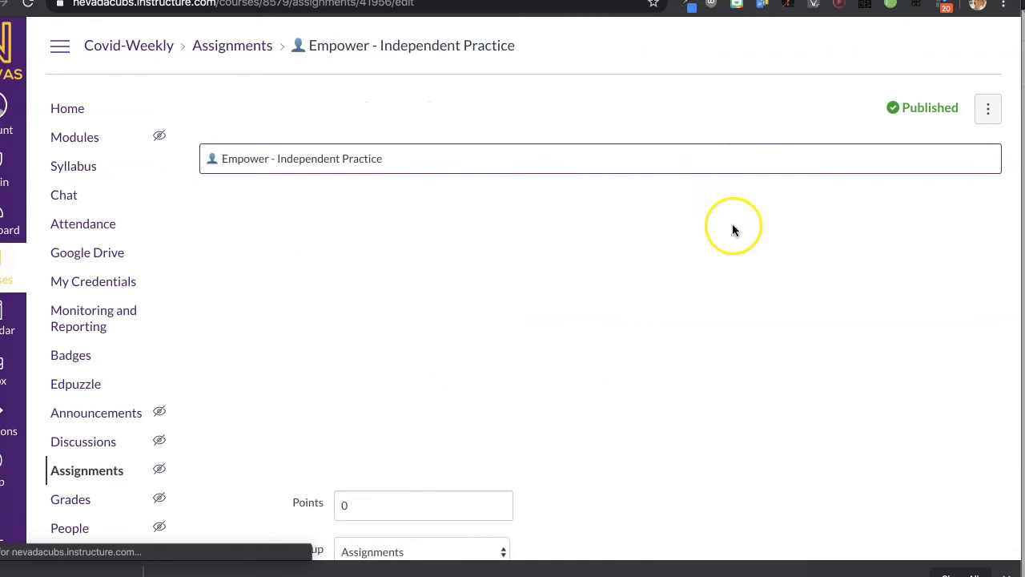
- Start editing the empty description of the Empower - Independent Practice assignment
{"action": "scroll", "coordinate": [732, 225], "scroll_direction": "down", "scroll_amount": 1}
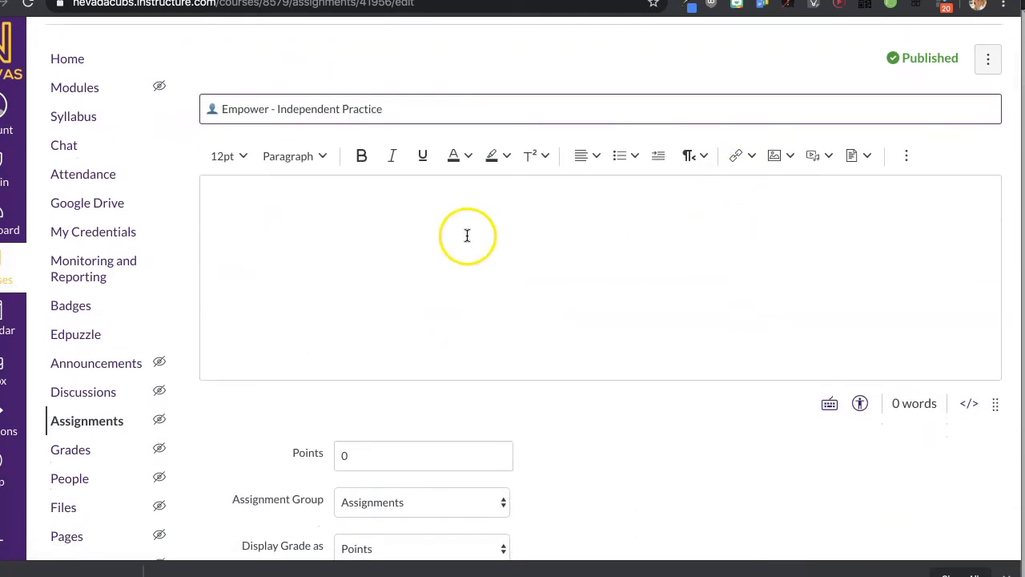
{"action": "scroll", "coordinate": [515, 232], "scroll_direction": "down", "scroll_amount": 1}
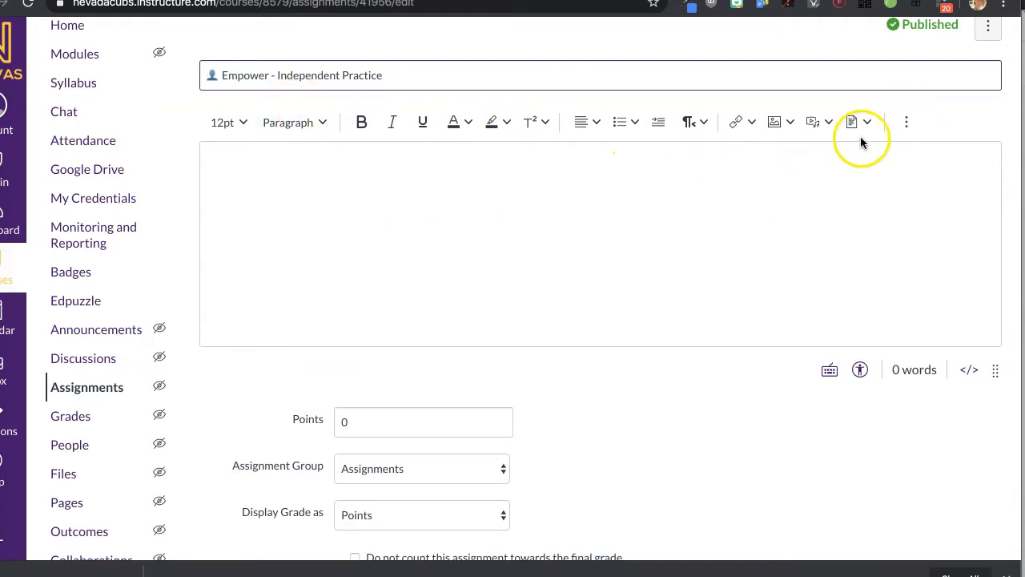
{"action": "left_click", "coordinate": [566, 194]}
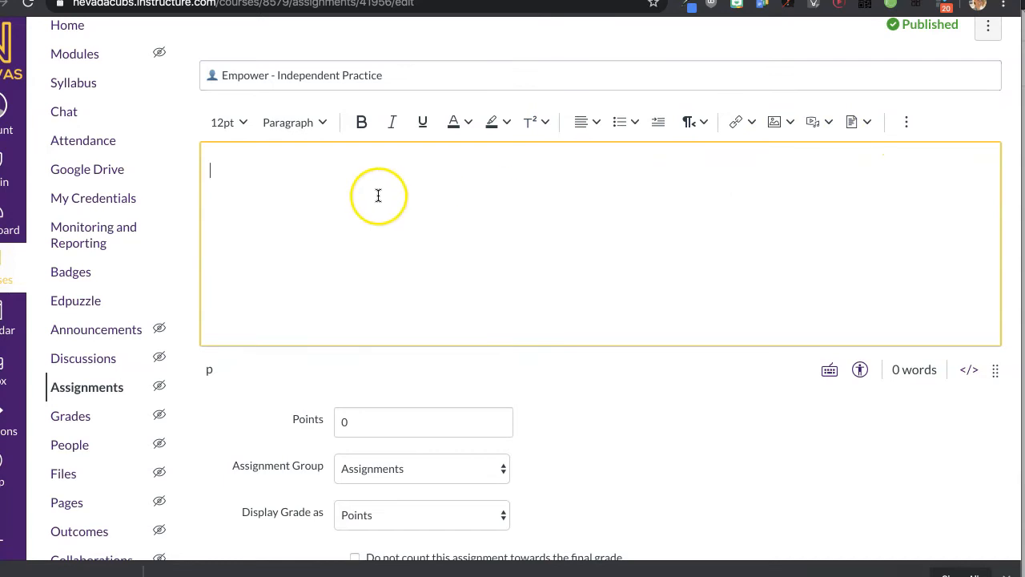
{"action": "left_click", "coordinate": [309, 121]}
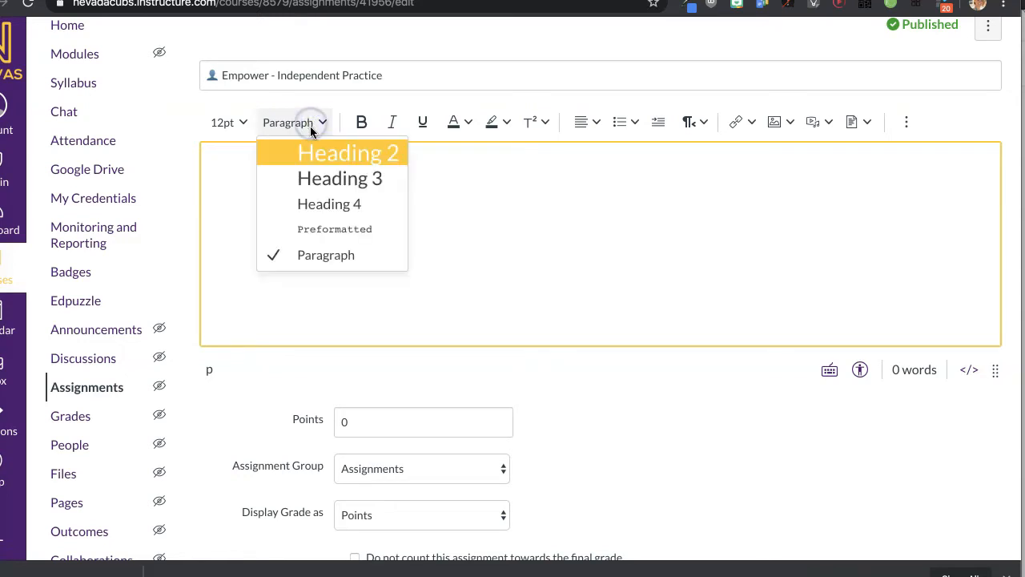
{"action": "left_click", "coordinate": [317, 152]}
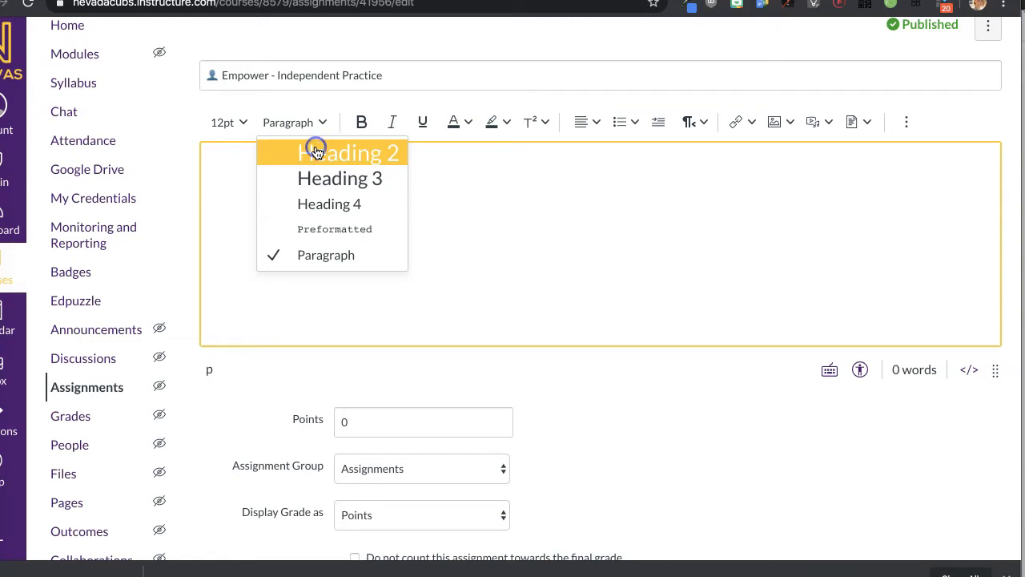
{"action": "left_click", "coordinate": [316, 153]}
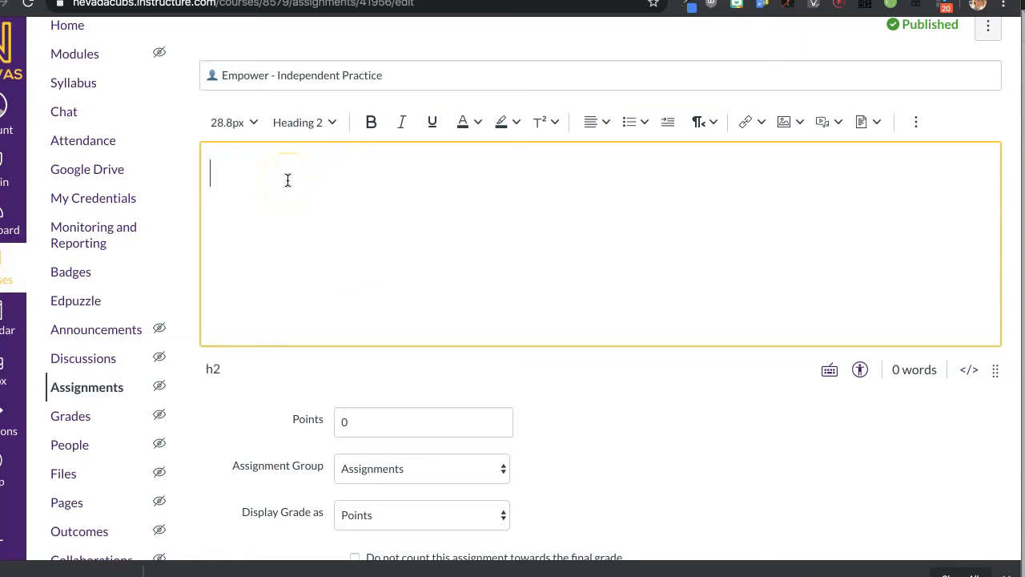
{"action": "left_click", "coordinate": [315, 124]}
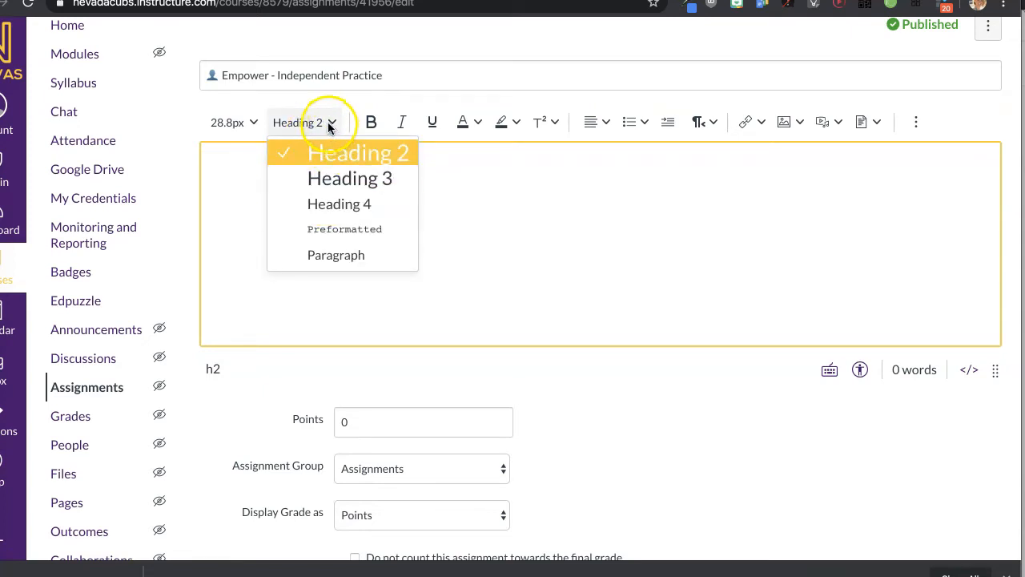
{"action": "left_click", "coordinate": [298, 157]}
{"action": "left_click", "coordinate": [243, 166]}
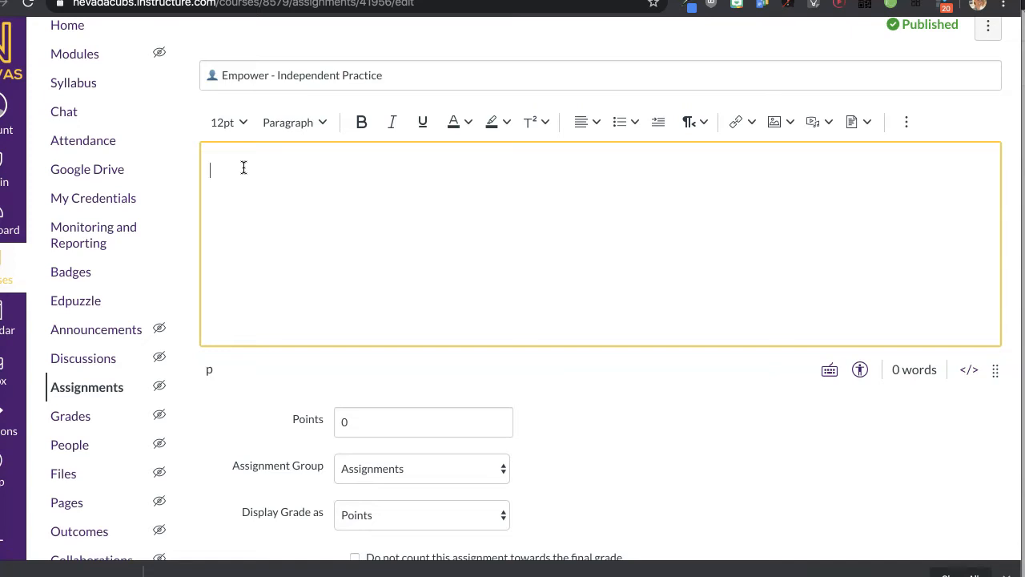
{"action": "type", "text": "Crea"}
{"action": "key", "text": "BackSpace"}
{"action": "key", "text": "BackSpace"}
{"action": "key", "text": "BackSpace"}
{"action": "key", "text": "BackSpace"}
- Write "Create your Storyboard" as a Heading 2 in the description and add a paragraph of filler text below it
{"action": "left_click", "coordinate": [304, 122]}
{"action": "left_click", "coordinate": [314, 157]}
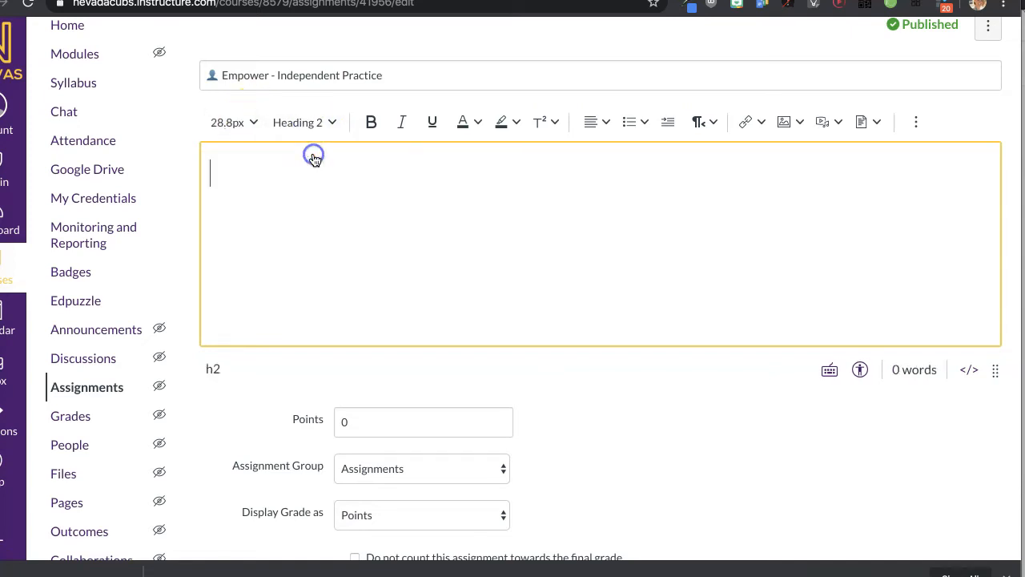
{"action": "type", "text": "Create your storyboard"}
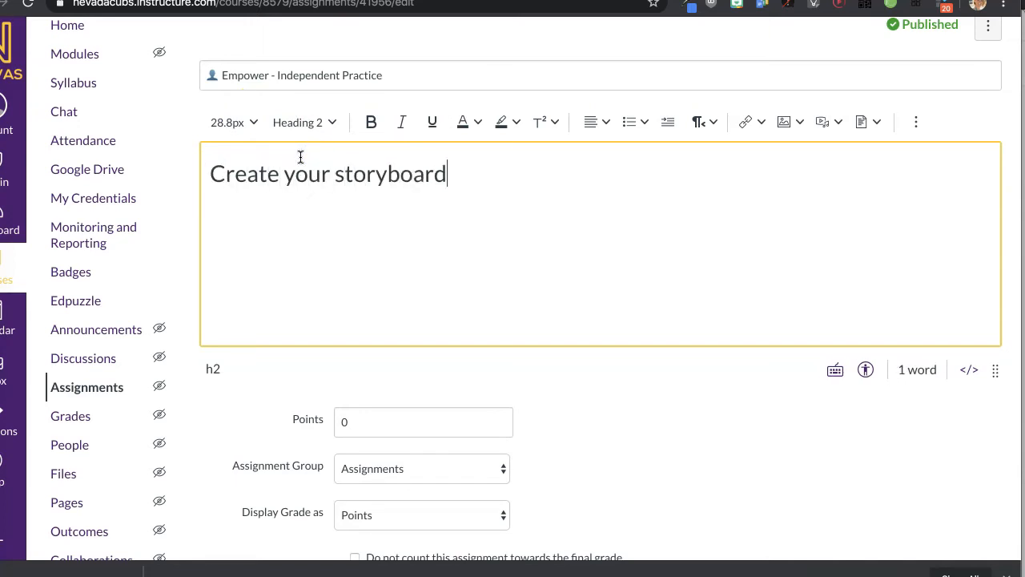
{"action": "left_click", "coordinate": [339, 183]}
{"action": "key", "text": "BackSpace"}
{"action": "type", "text": "S"}
{"action": "left_click", "coordinate": [481, 177]}
{"action": "key", "text": "Return"}
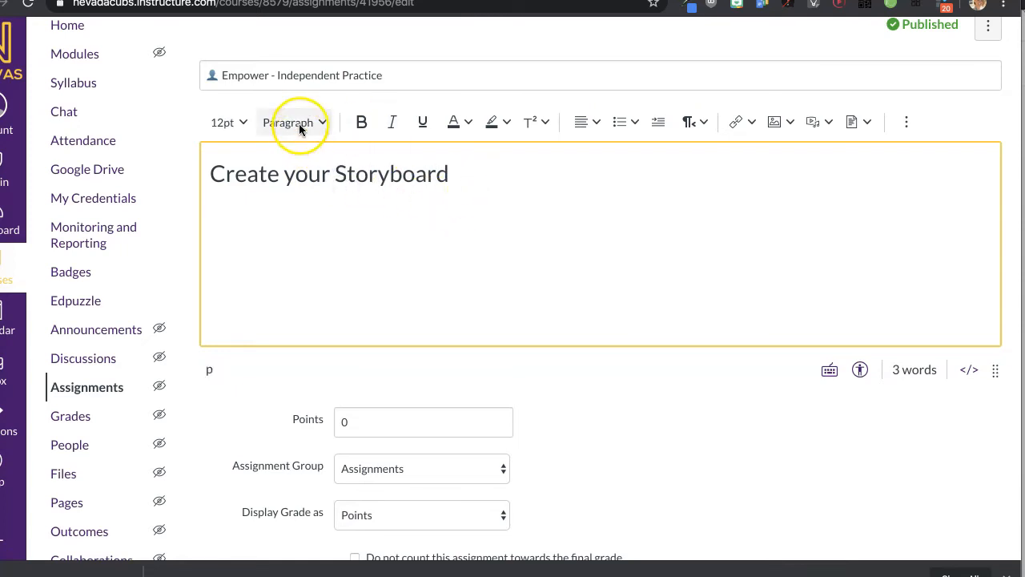
{"action": "type", "text": "jask;lfjdsak;fdkl fdj;lfjads;fjd; fja;kfjdk;"}
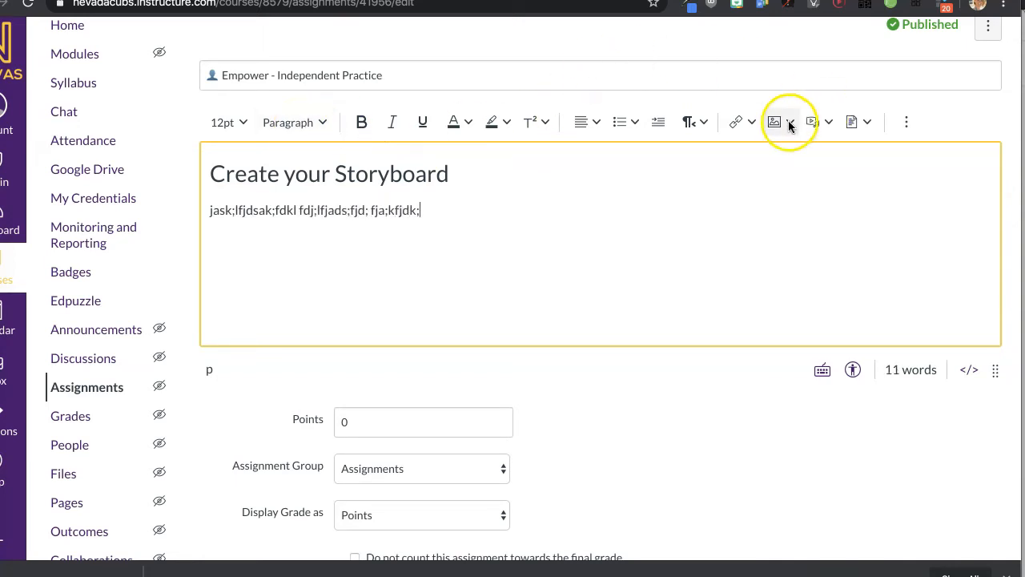
- Insert the emotions image from the course images between the heading and the filler text
{"action": "left_click", "coordinate": [789, 123]}
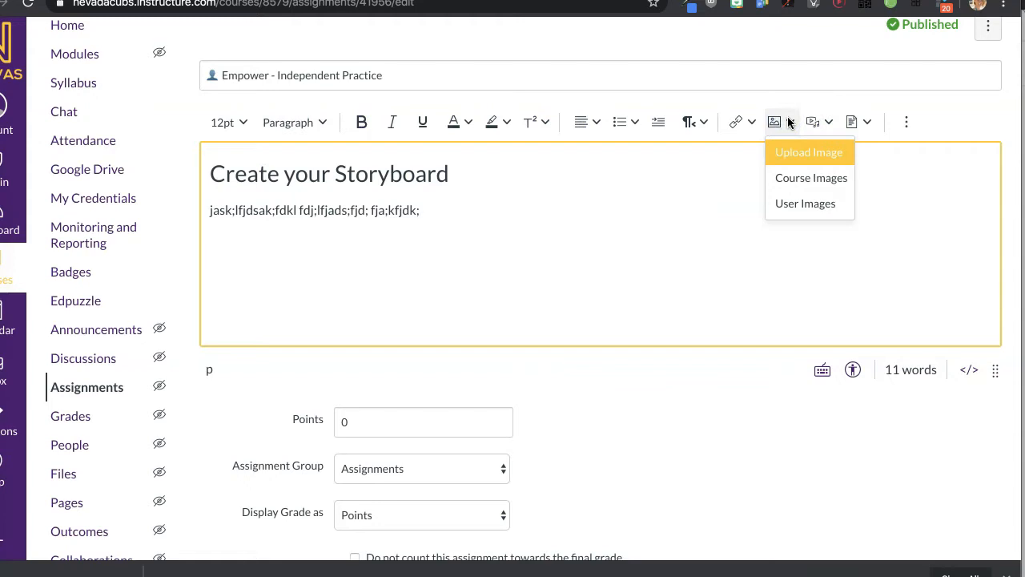
{"action": "left_click", "coordinate": [790, 178]}
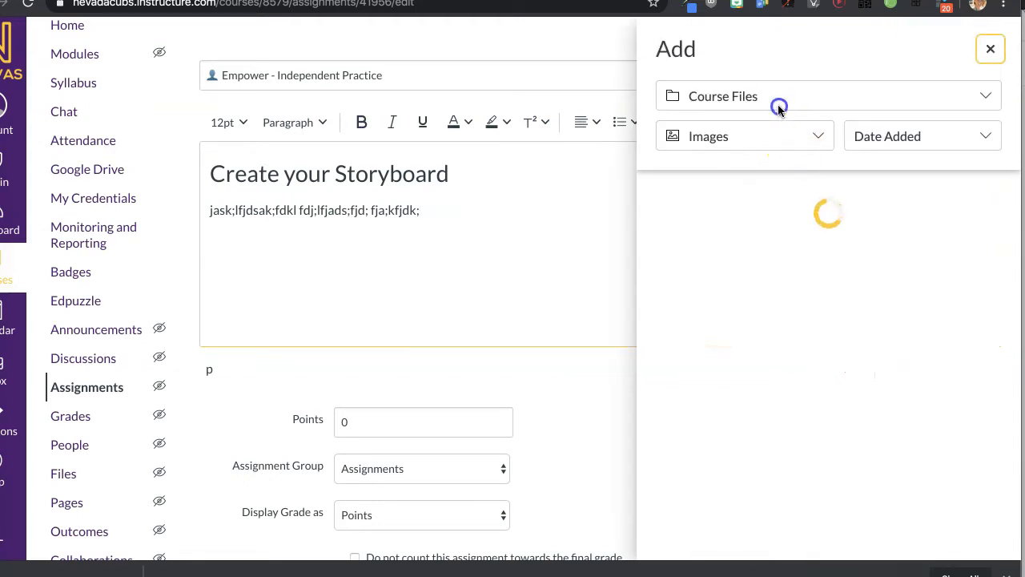
{"action": "left_click", "coordinate": [777, 103]}
{"action": "left_click", "coordinate": [776, 102]}
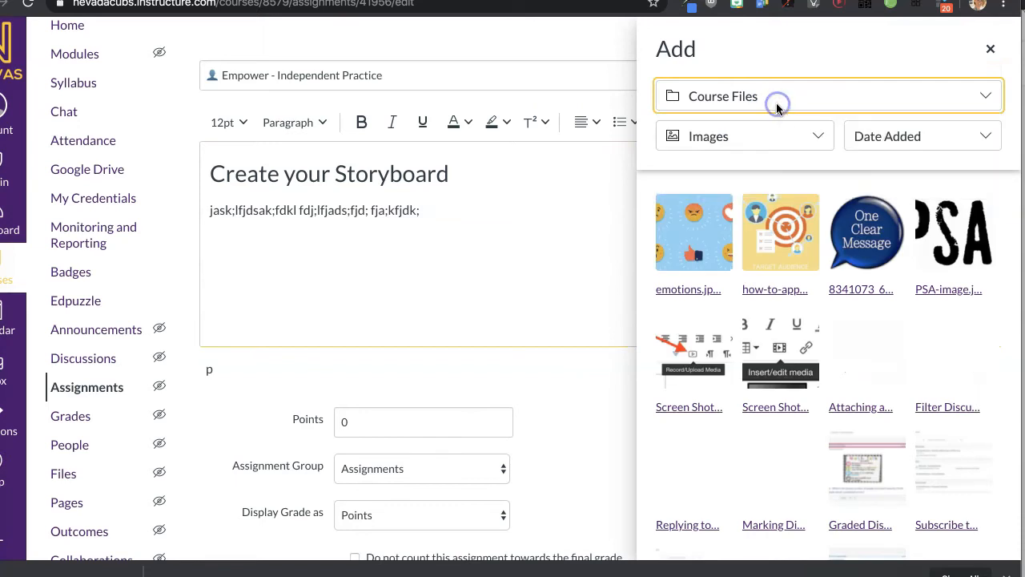
{"action": "left_click_drag", "start_coordinate": [693, 232], "coordinate": [509, 204]}
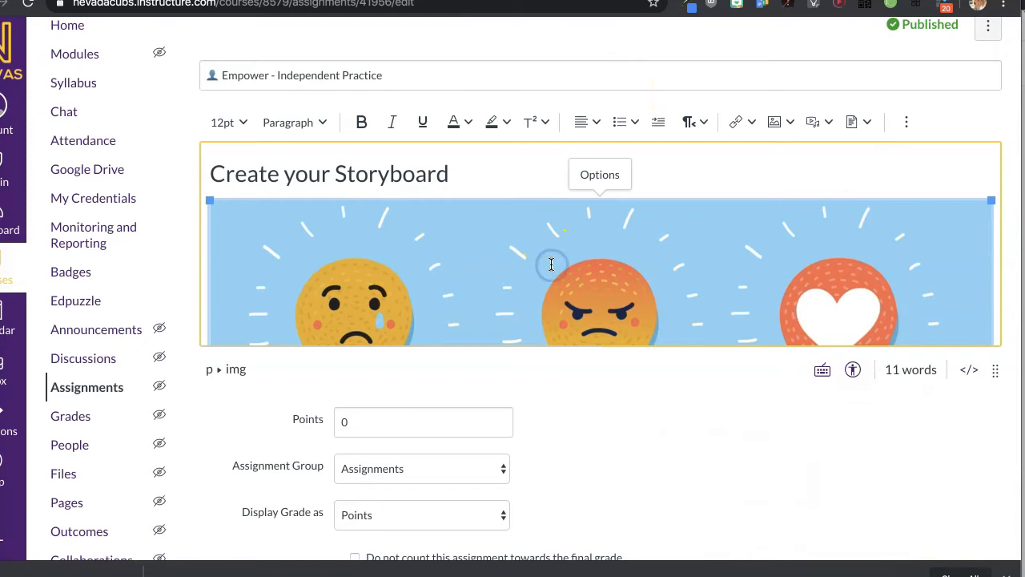
- Shrink the emotions image to less than half the editor's width and move the filler text onto its own line below it
{"action": "scroll", "coordinate": [551, 264], "scroll_direction": "down", "scroll_amount": 1}
{"action": "left_click_drag", "start_coordinate": [206, 184], "coordinate": [504, 309]}
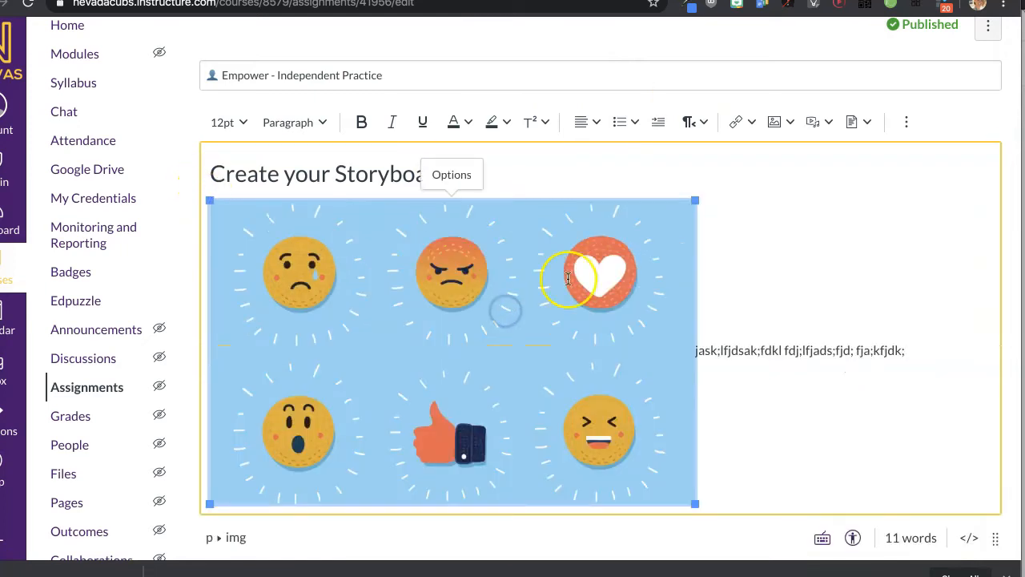
{"action": "left_click_drag", "start_coordinate": [694, 200], "coordinate": [534, 257]}
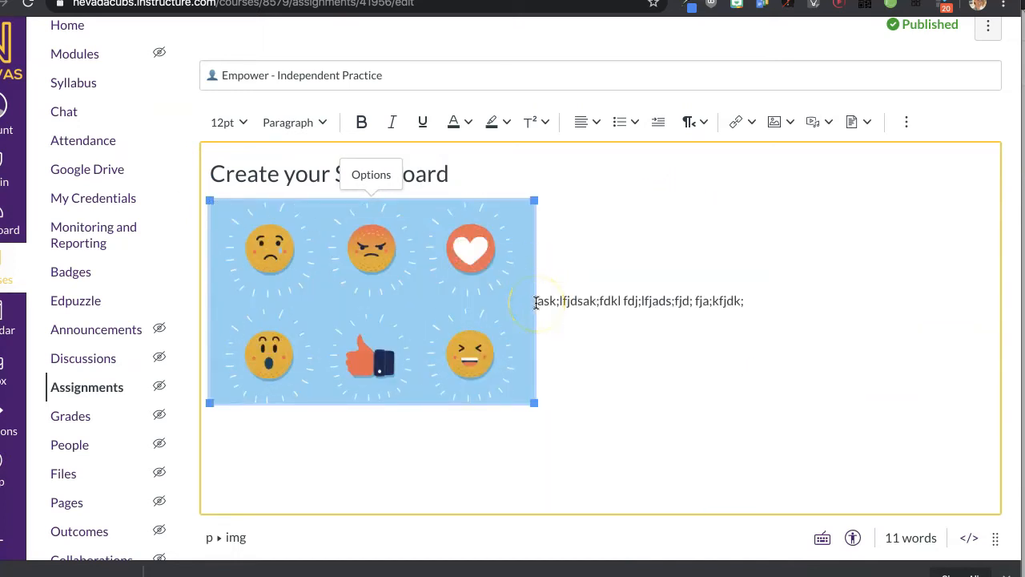
{"action": "left_click", "coordinate": [536, 302]}
{"action": "key", "text": "Return"}
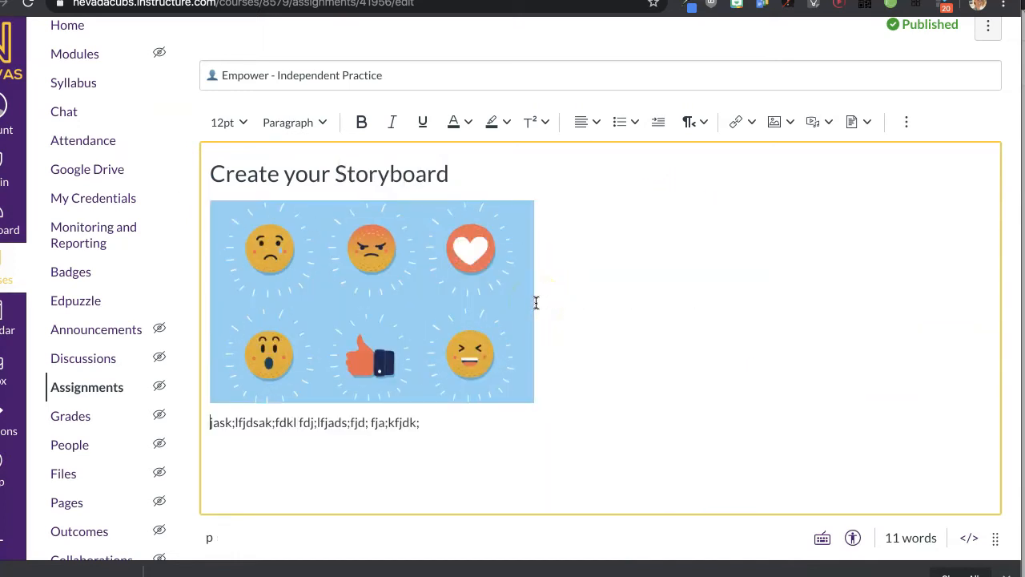
{"action": "scroll", "coordinate": [592, 258], "scroll_direction": "down", "scroll_amount": 2}
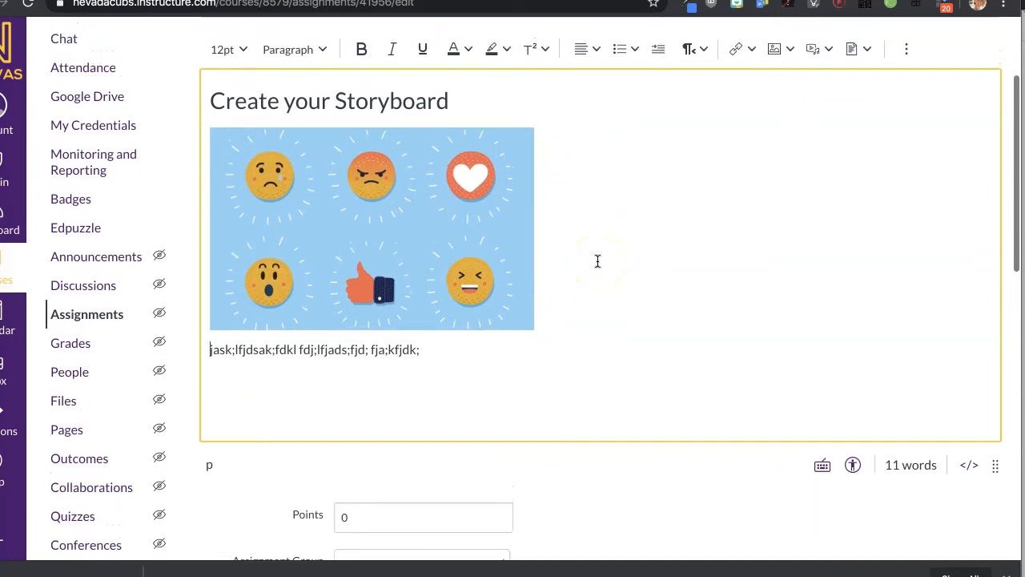
{"action": "left_click", "coordinate": [905, 51]}
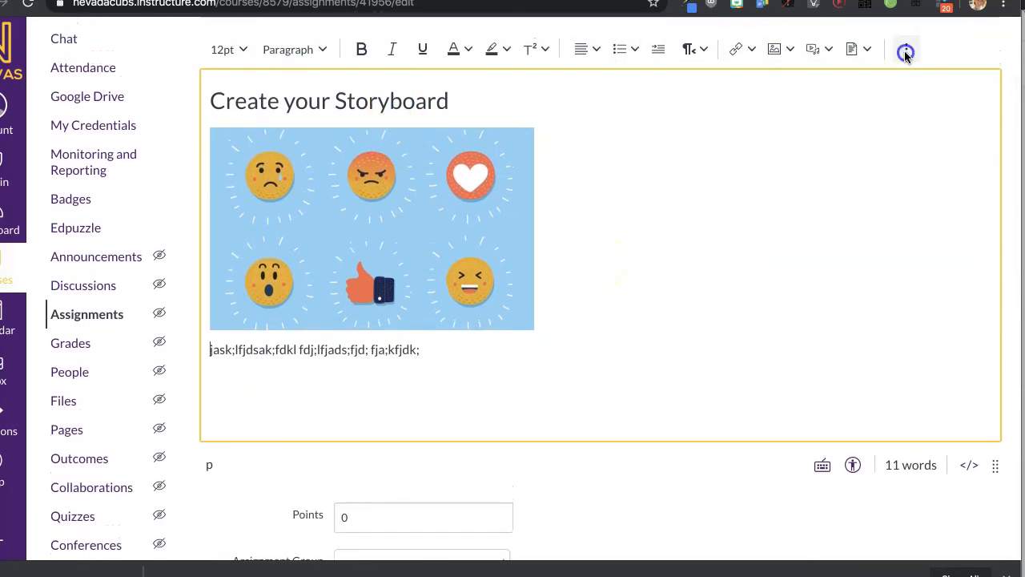
{"action": "left_click", "coordinate": [906, 51]}
- Set the assignment's points to 4
{"action": "scroll", "coordinate": [789, 180], "scroll_direction": "down", "scroll_amount": 3}
{"action": "scroll", "coordinate": [784, 191], "scroll_direction": "down", "scroll_amount": 3}
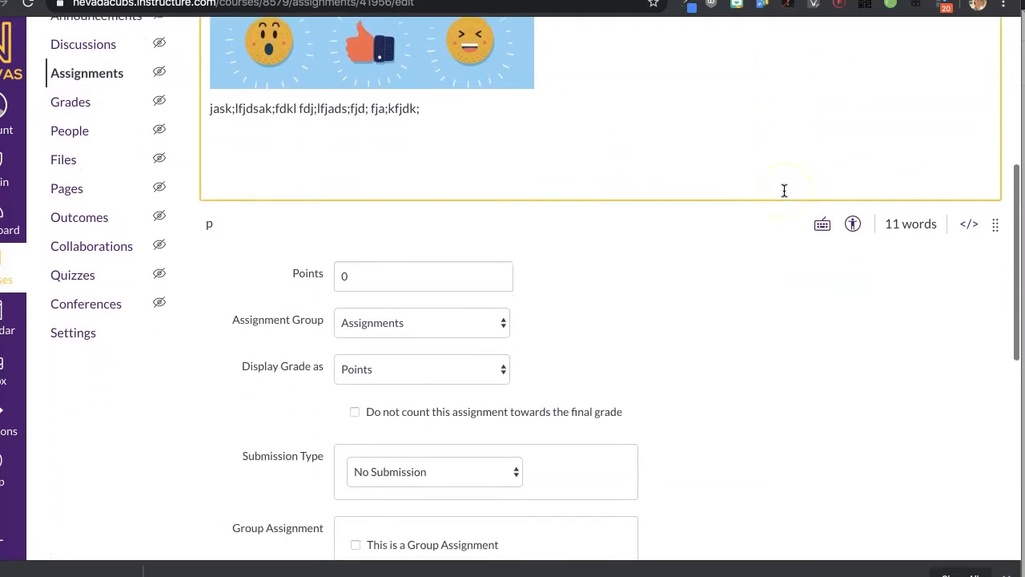
{"action": "left_click", "coordinate": [369, 275]}
{"action": "key", "text": "BackSpace"}
{"action": "type", "text": "4"}
{"action": "left_click", "coordinate": [674, 296]}
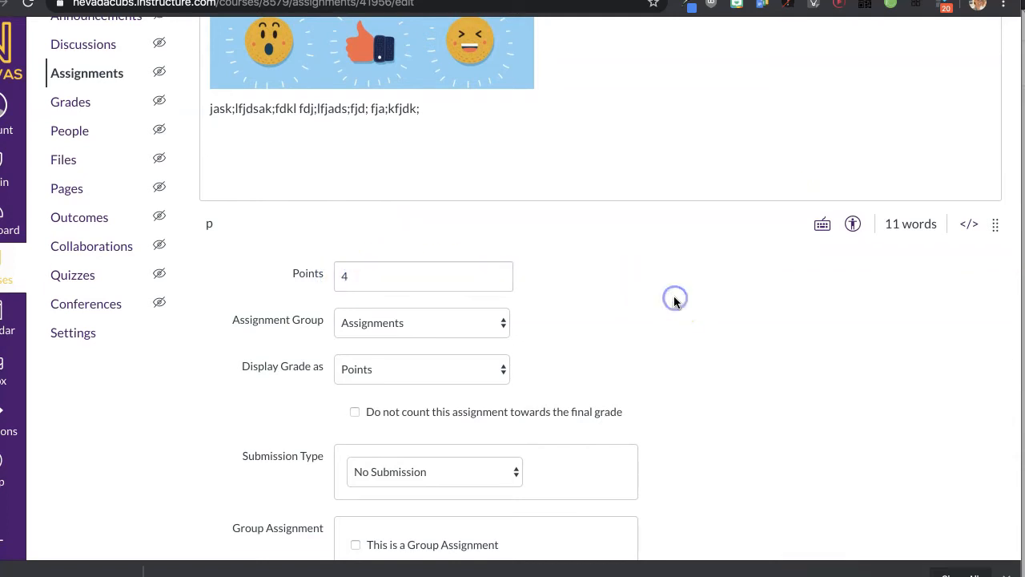
{"action": "scroll", "coordinate": [673, 295], "scroll_direction": "down", "scroll_amount": 2}
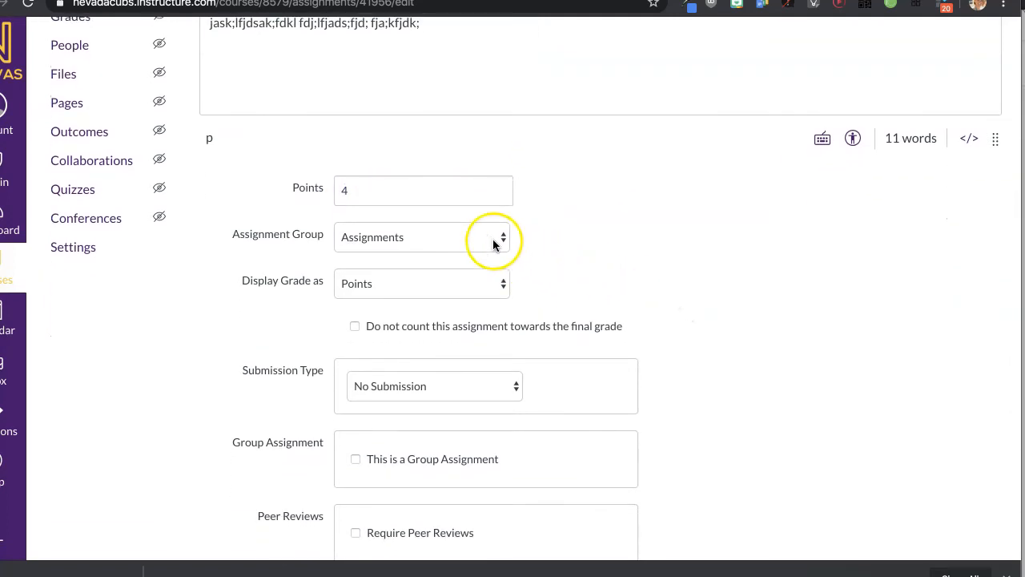
{"action": "left_click", "coordinate": [496, 285]}
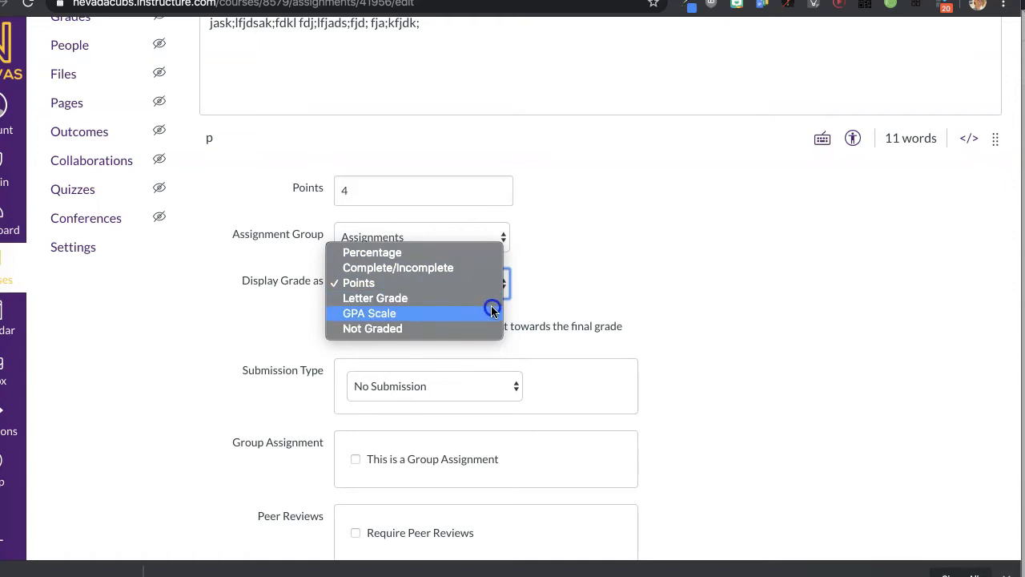
{"action": "left_click", "coordinate": [491, 342]}
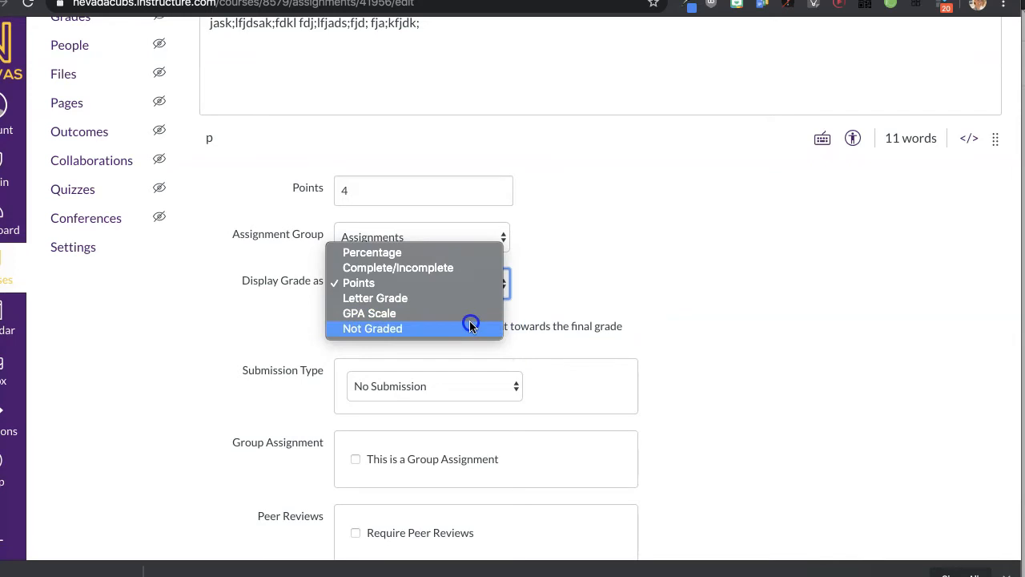
{"action": "left_click", "coordinate": [637, 278]}
- Set the assignment's submission type to Online
{"action": "scroll", "coordinate": [638, 281], "scroll_direction": "down", "scroll_amount": 3}
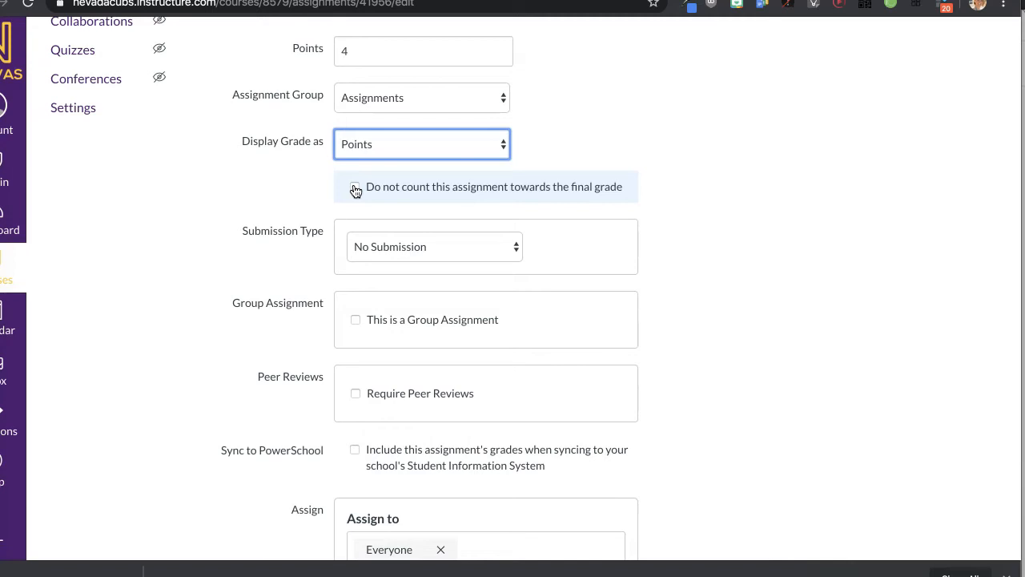
{"action": "scroll", "coordinate": [507, 211], "scroll_direction": "down", "scroll_amount": 1}
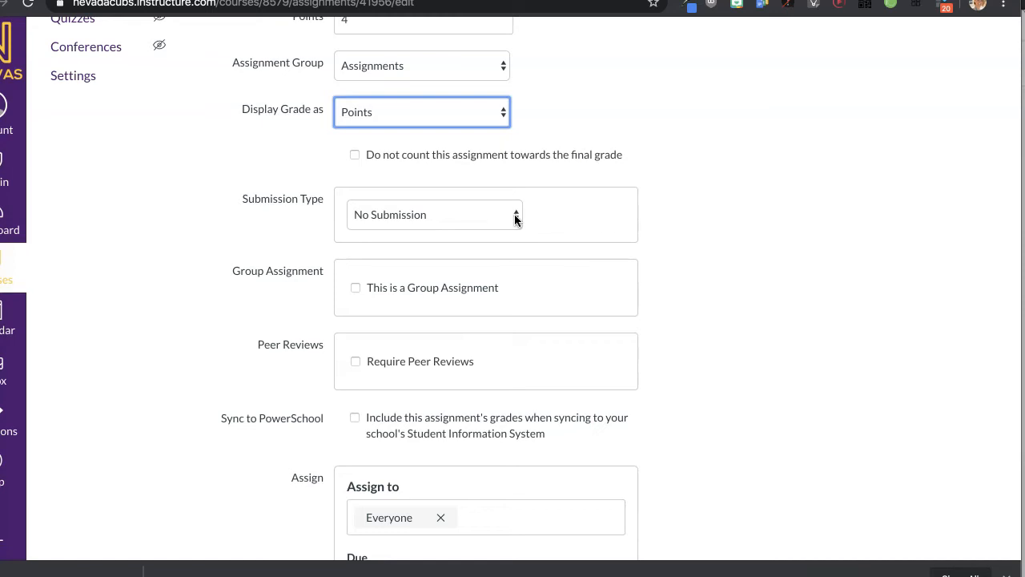
{"action": "left_click", "coordinate": [515, 215]}
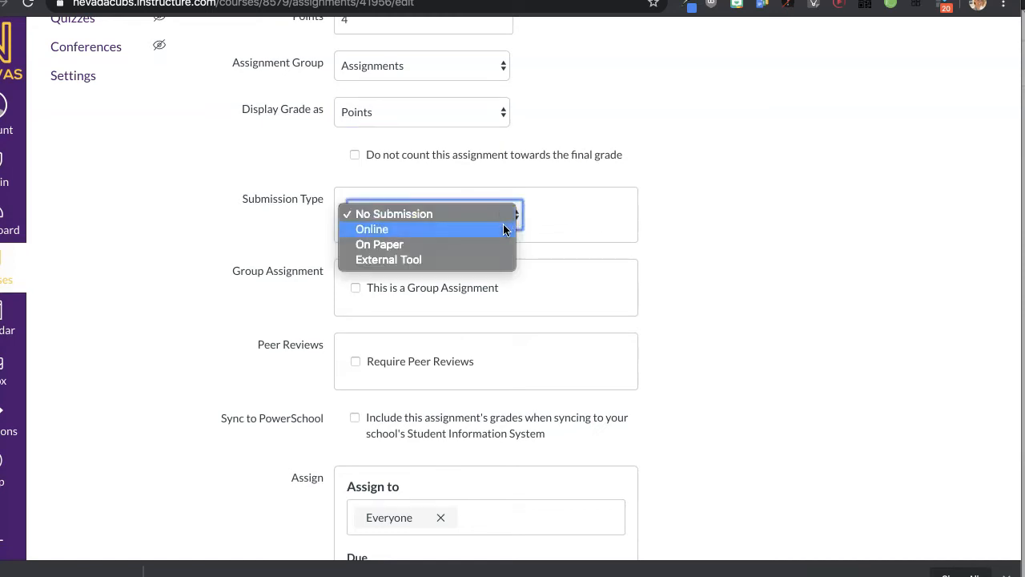
{"action": "left_click", "coordinate": [504, 229]}
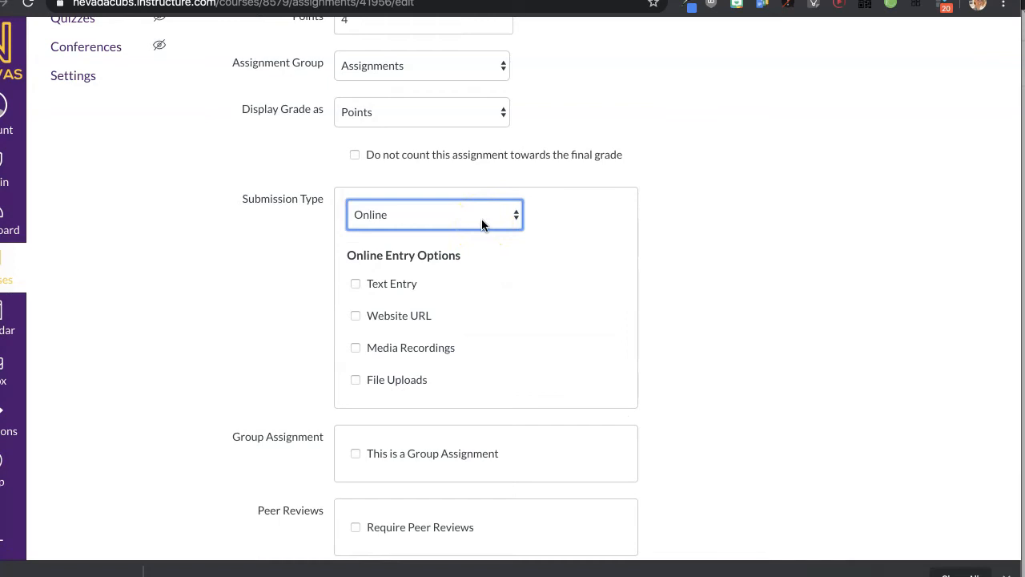
- Allow Text Entry, Website URL, Media Recordings and File Uploads as online entry options
{"action": "left_click", "coordinate": [356, 285]}
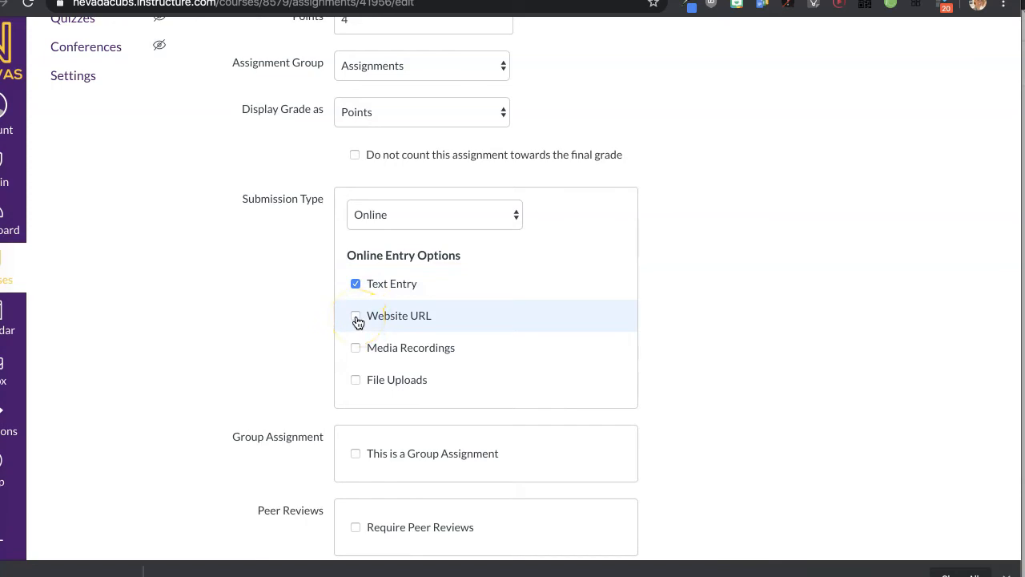
{"action": "left_click", "coordinate": [357, 319]}
{"action": "scroll", "coordinate": [358, 322], "scroll_direction": "down", "scroll_amount": 1}
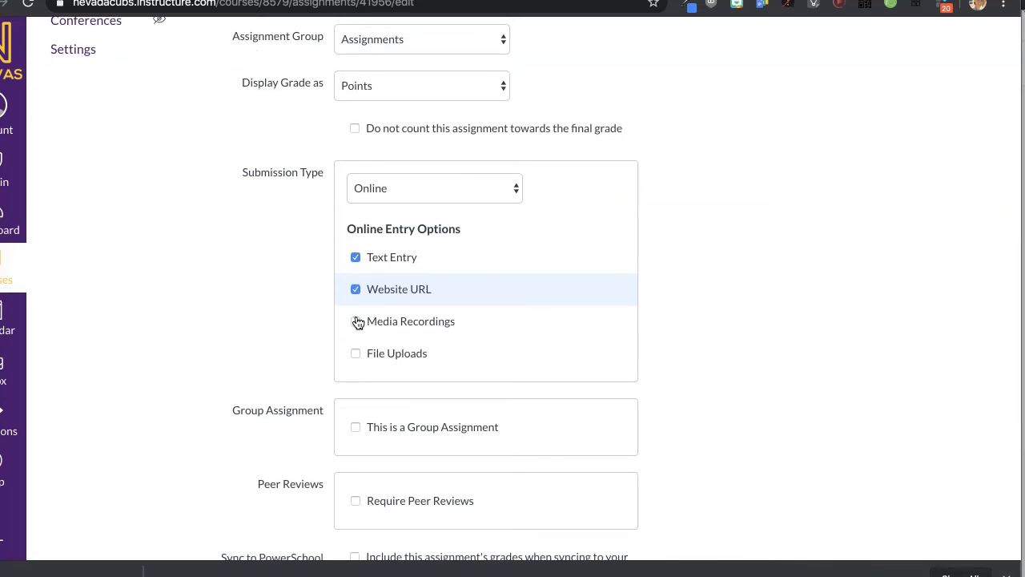
{"action": "scroll", "coordinate": [358, 322], "scroll_direction": "down", "scroll_amount": 1}
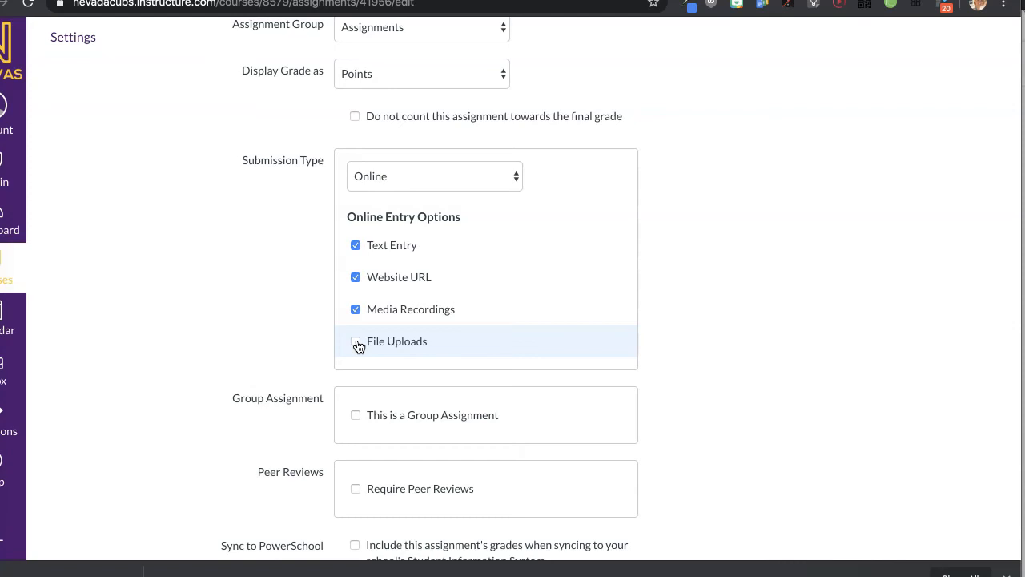
{"action": "left_click", "coordinate": [356, 342]}
{"action": "scroll", "coordinate": [358, 343], "scroll_direction": "down", "scroll_amount": 1}
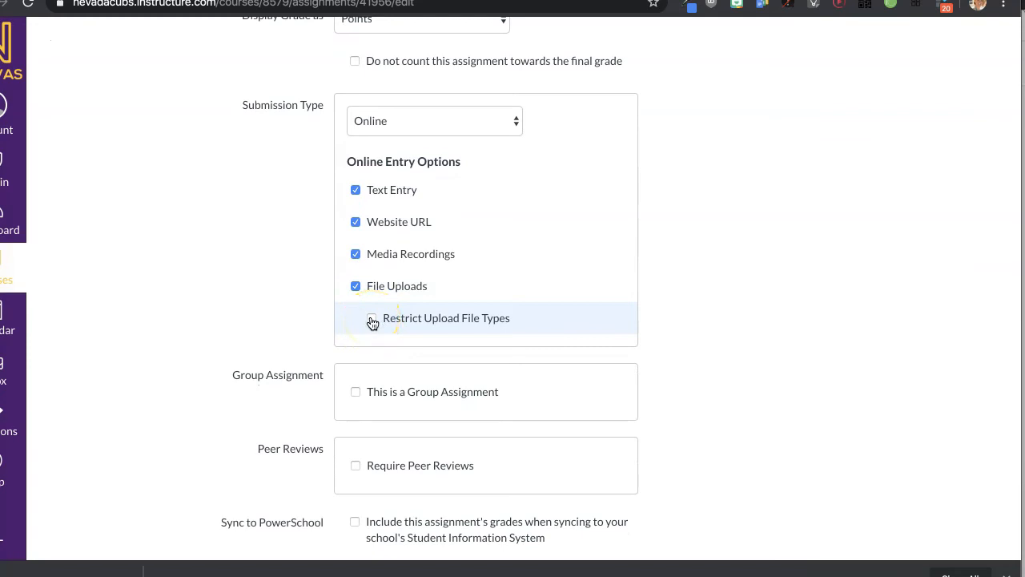
{"action": "scroll", "coordinate": [372, 322], "scroll_direction": "down", "scroll_amount": 3}
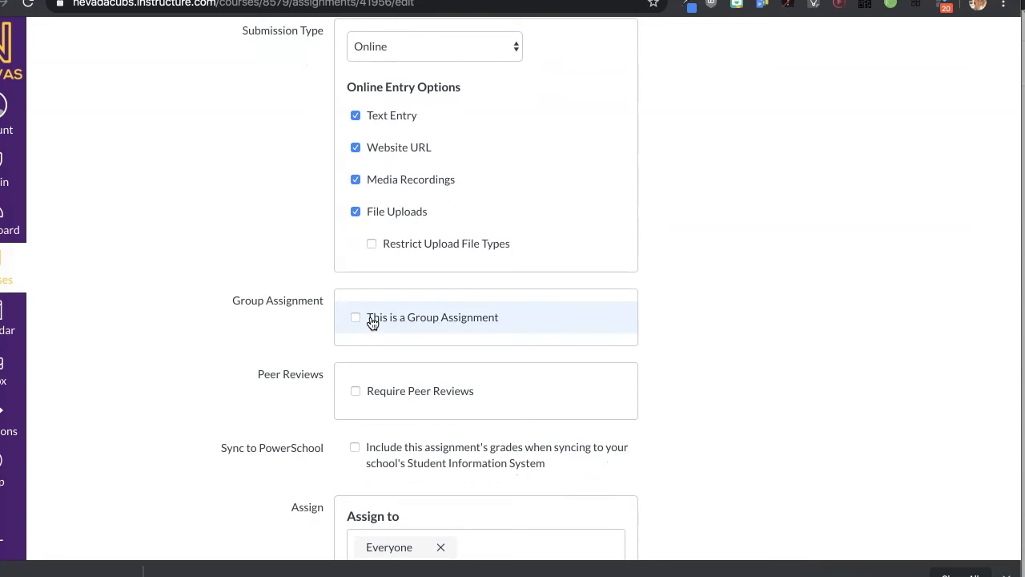
- Require peer reviews for the assignment to show the related options, and turn the requirement off again
{"action": "scroll", "coordinate": [368, 323], "scroll_direction": "down", "scroll_amount": 1}
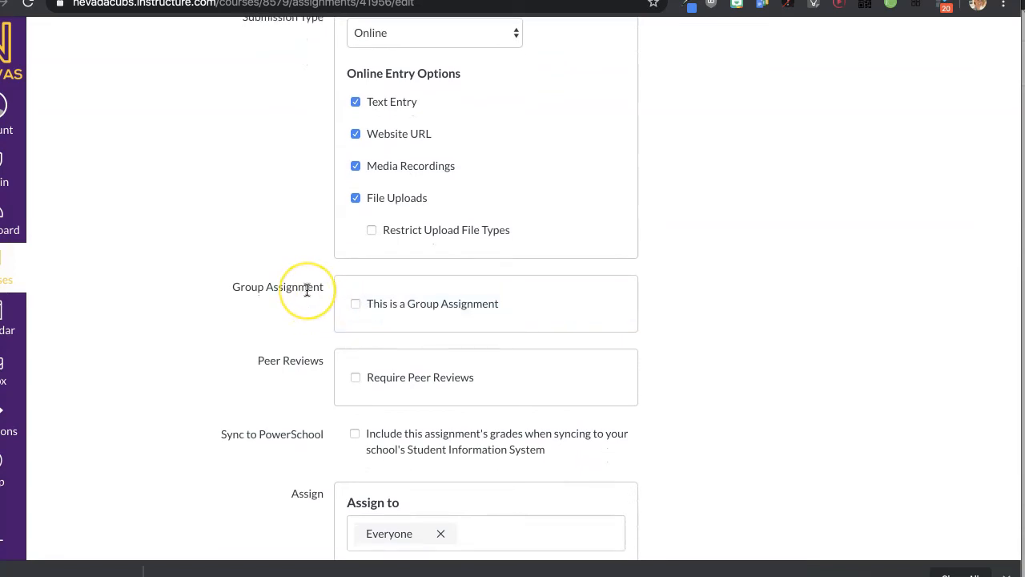
{"action": "scroll", "coordinate": [306, 290], "scroll_direction": "down", "scroll_amount": 1}
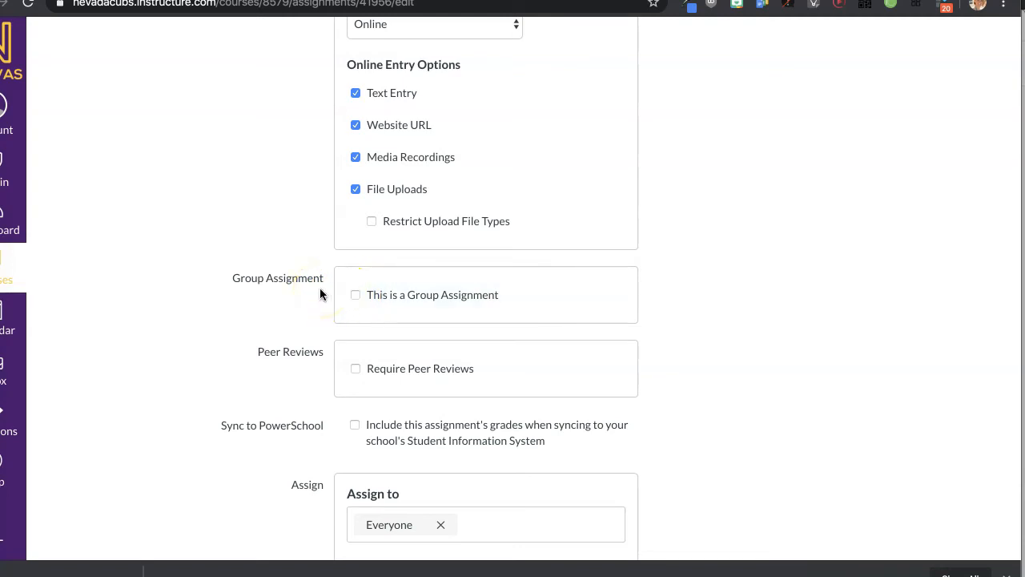
{"action": "scroll", "coordinate": [320, 289], "scroll_direction": "down", "scroll_amount": 1}
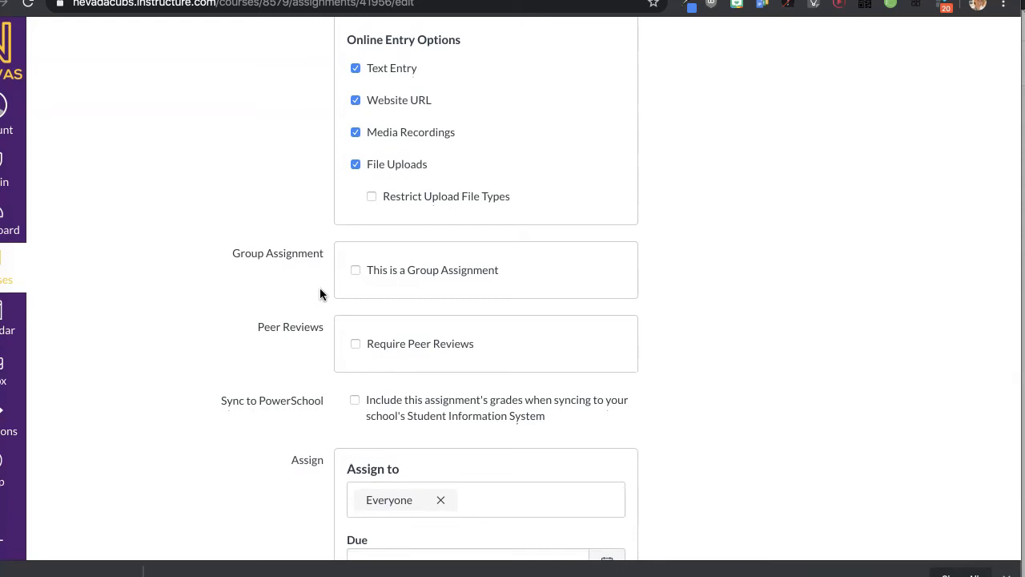
{"action": "scroll", "coordinate": [319, 289], "scroll_direction": "down", "scroll_amount": 1}
{"action": "scroll", "coordinate": [319, 288], "scroll_direction": "down", "scroll_amount": 2}
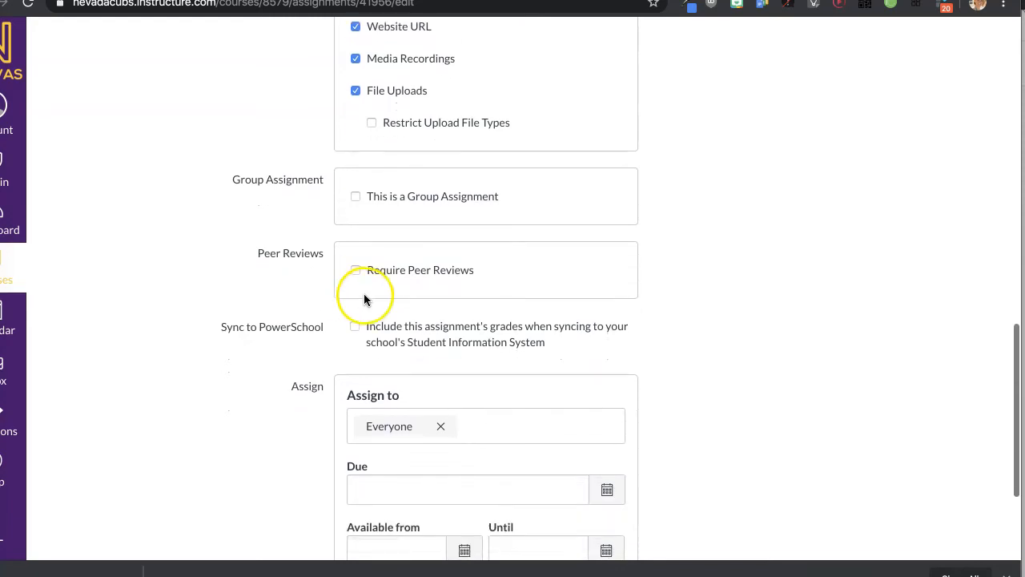
{"action": "left_click", "coordinate": [348, 274]}
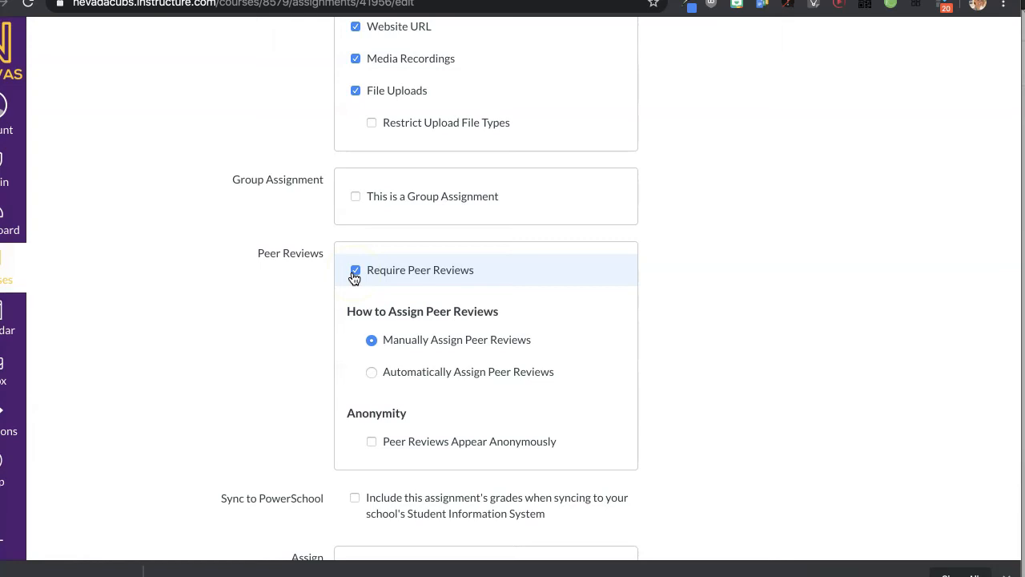
{"action": "left_click", "coordinate": [353, 273]}
- Remove Everyone from the assignment's assignees and assign it to Everyone again
{"action": "scroll", "coordinate": [286, 262], "scroll_direction": "down", "scroll_amount": 2}
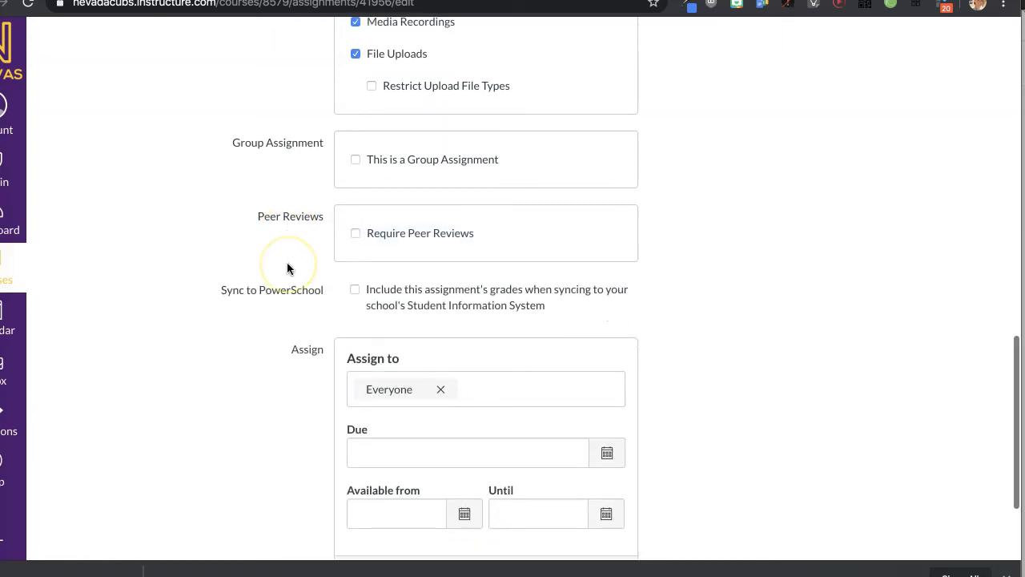
{"action": "scroll", "coordinate": [288, 268], "scroll_direction": "down", "scroll_amount": 3}
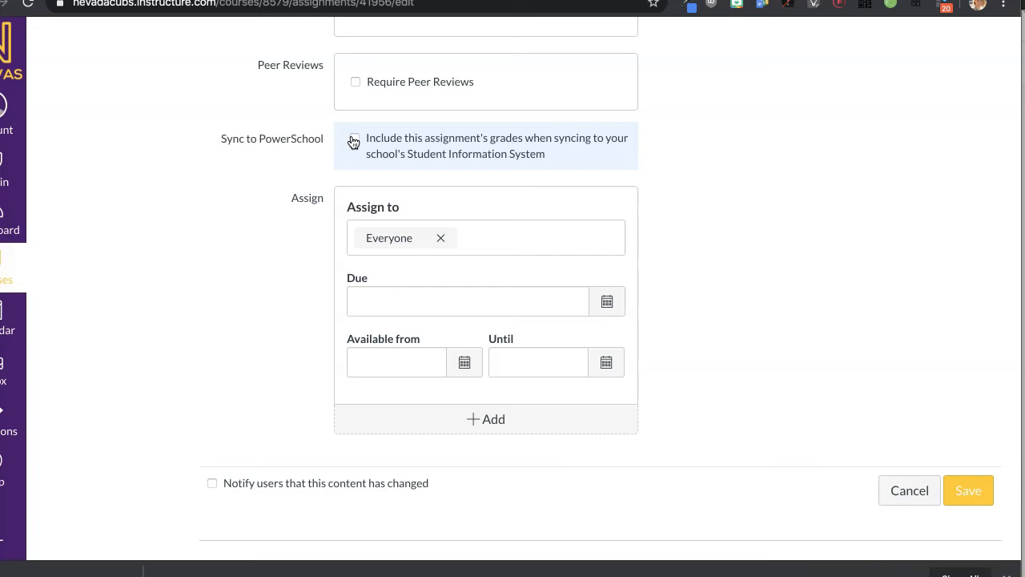
{"action": "left_click", "coordinate": [441, 238]}
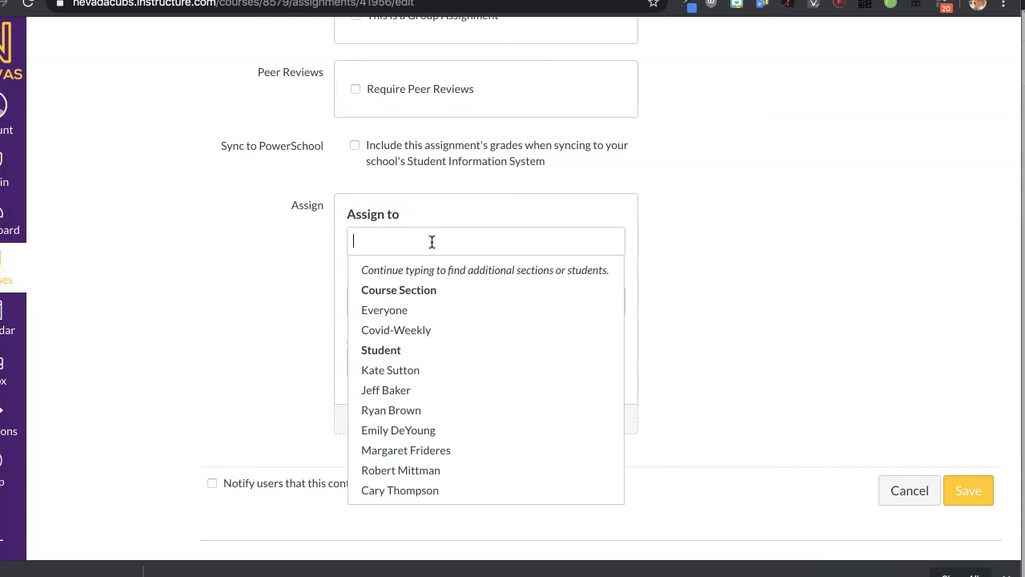
{"action": "left_click", "coordinate": [383, 312]}
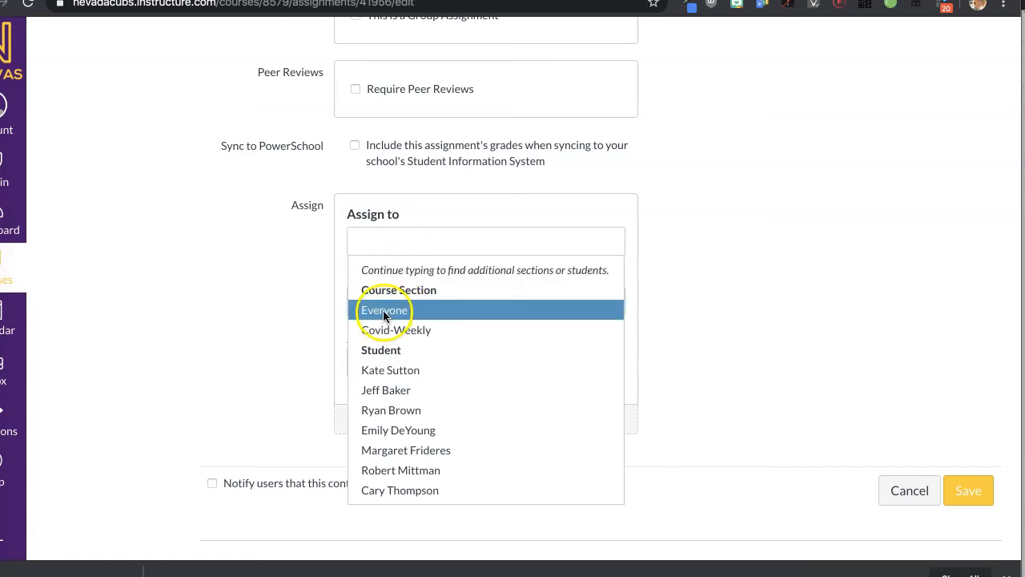
{"action": "left_click", "coordinate": [383, 315]}
{"action": "left_click", "coordinate": [709, 270]}
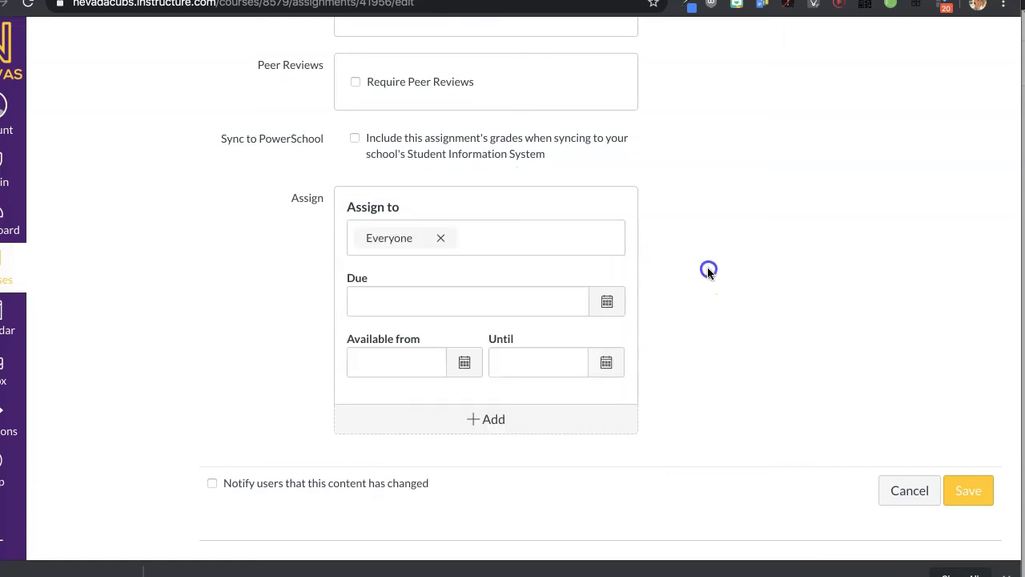
- Set the assignment's due date for Everyone to May 8, 2020
{"action": "left_click", "coordinate": [606, 302]}
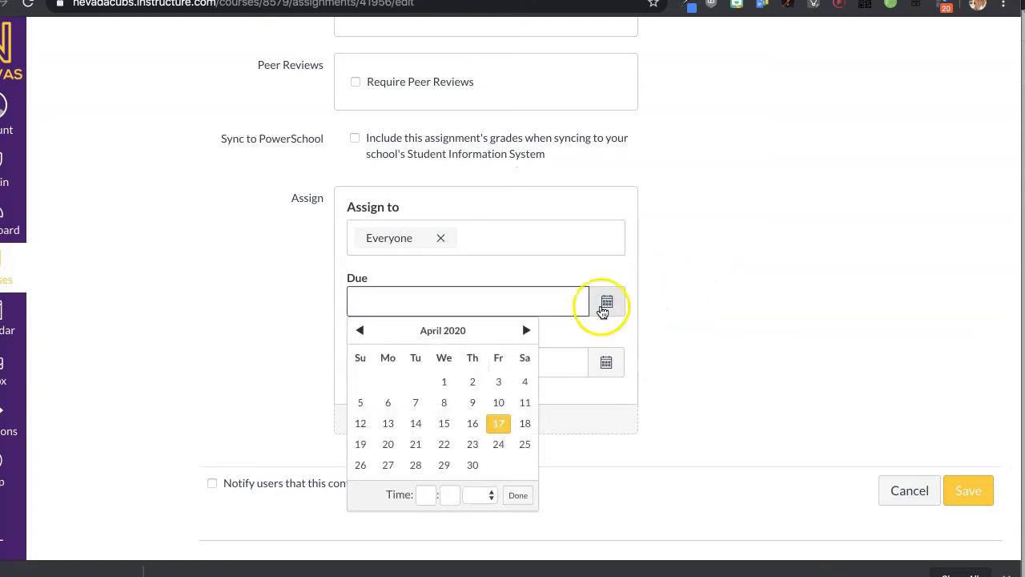
{"action": "left_click", "coordinate": [526, 330]}
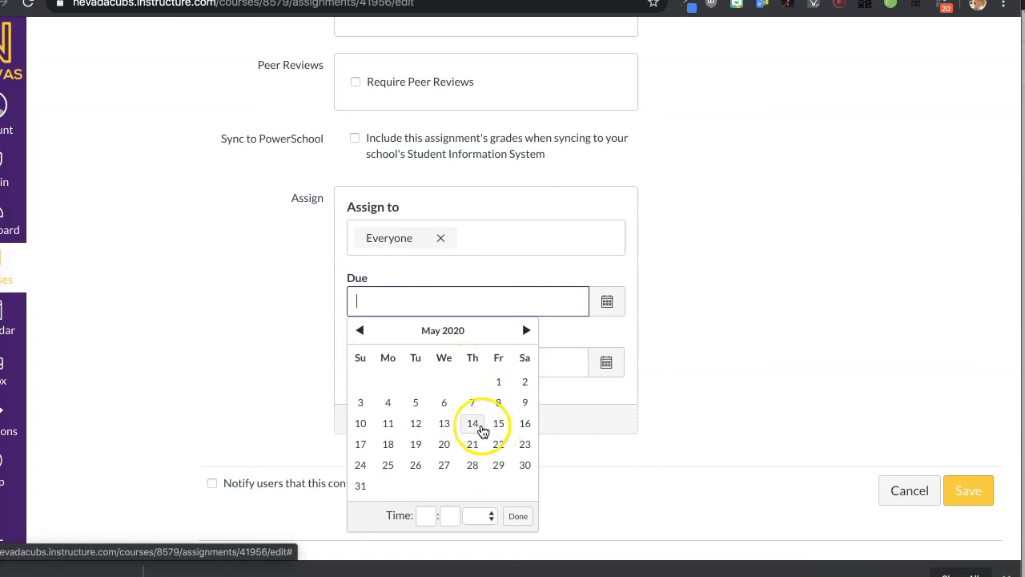
{"action": "left_click", "coordinate": [496, 411]}
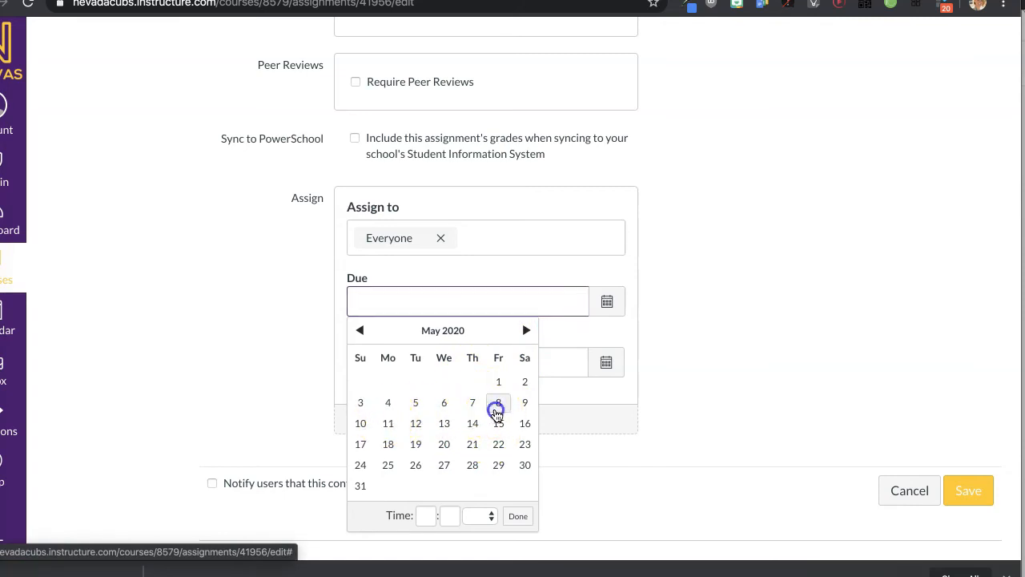
{"action": "left_click", "coordinate": [678, 339]}
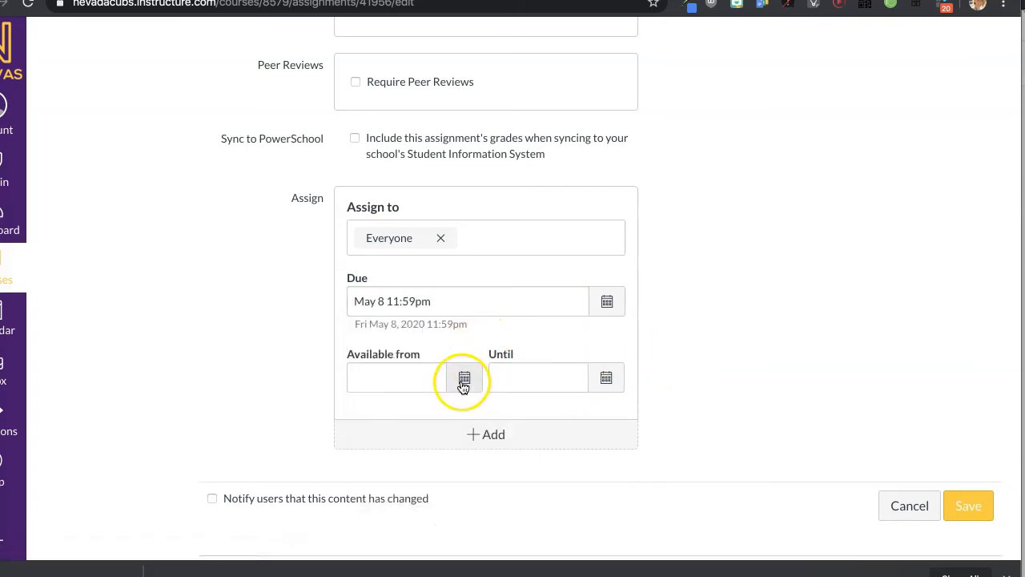
{"action": "left_click", "coordinate": [603, 305]}
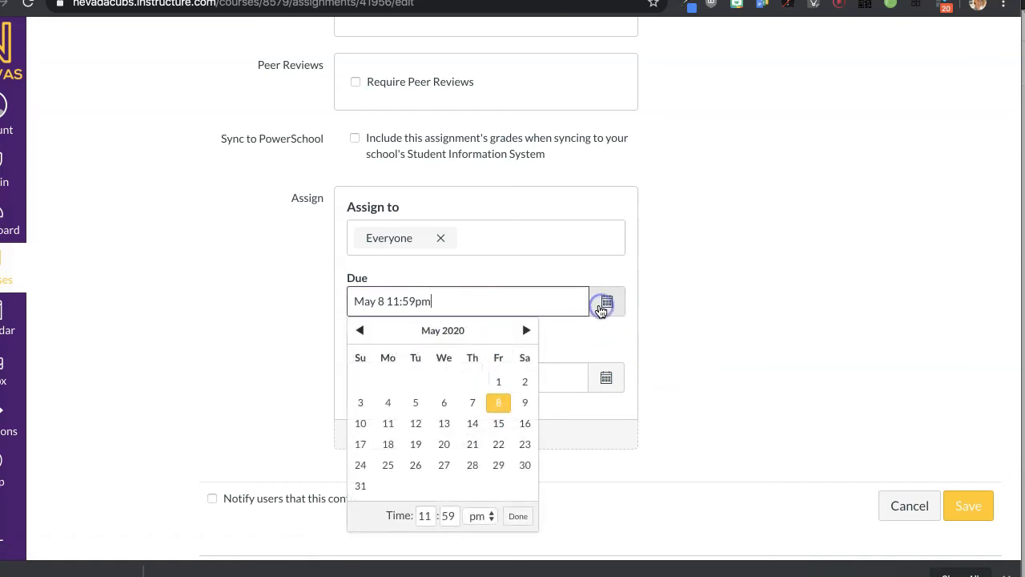
{"action": "left_click", "coordinate": [796, 288]}
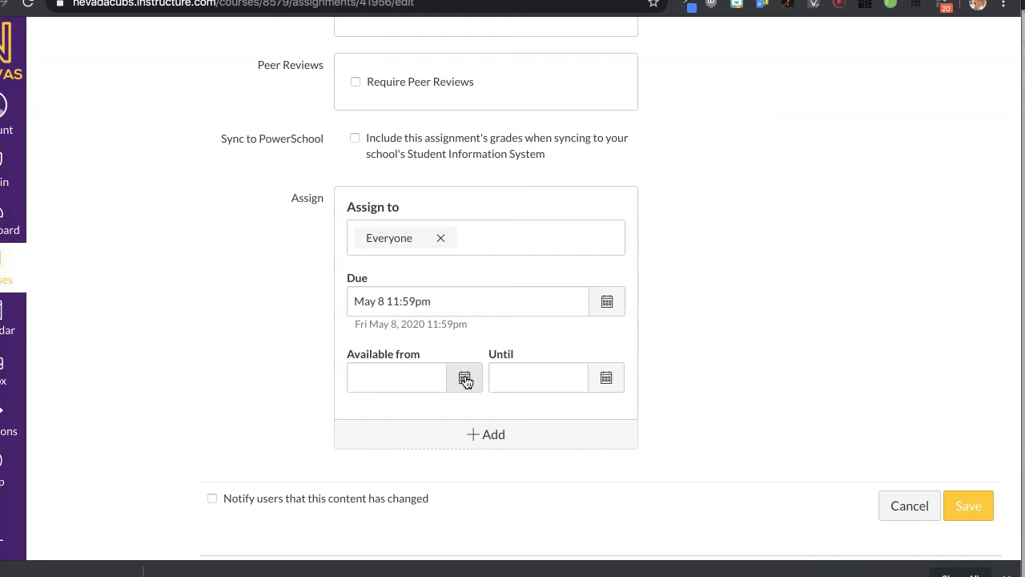
- Replace Everyone with a single student as the assignee of the May 8 due date
{"action": "scroll", "coordinate": [465, 381], "scroll_direction": "down", "scroll_amount": 1}
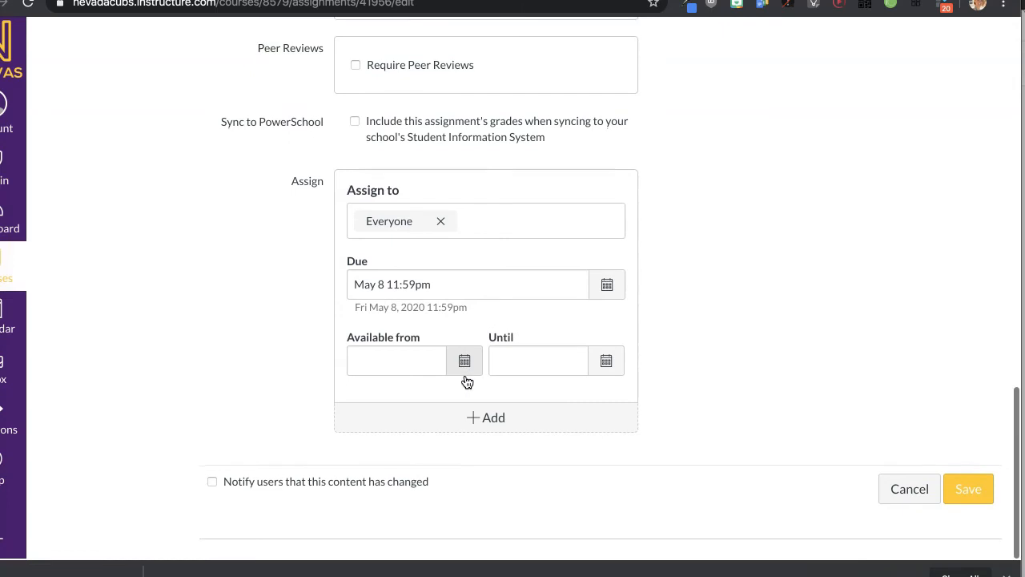
{"action": "left_click", "coordinate": [440, 224]}
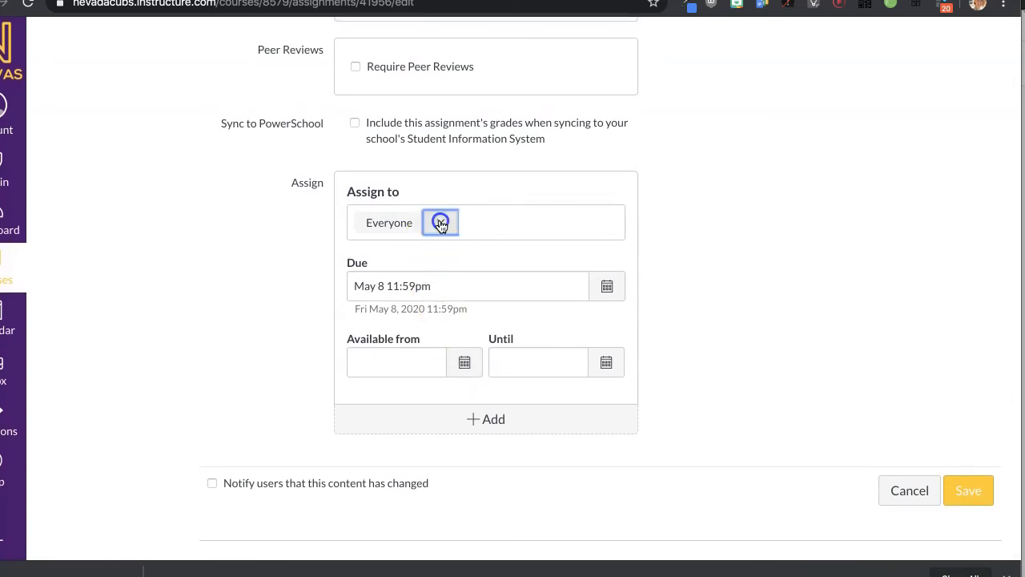
{"action": "left_click", "coordinate": [396, 354]}
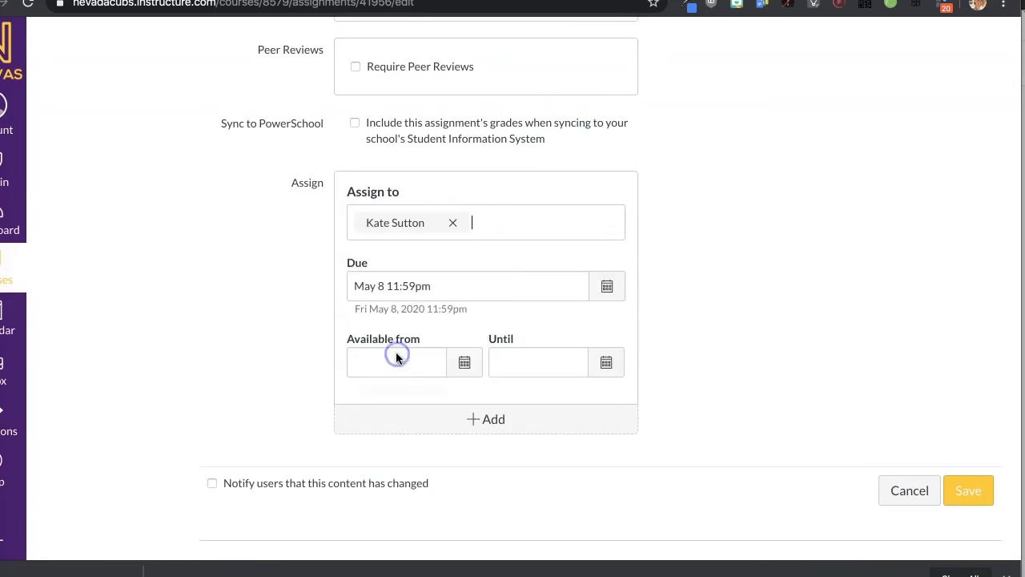
{"action": "left_click", "coordinate": [689, 231]}
- Add a second set of assignees to the assignment and assign it to the Covid-Weekly course section
{"action": "left_click", "coordinate": [508, 419]}
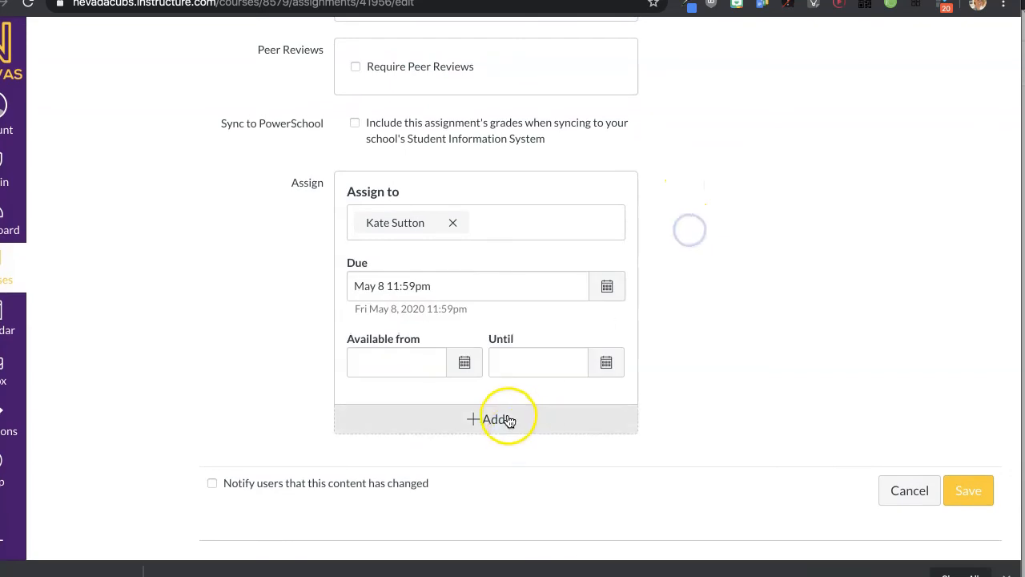
{"action": "scroll", "coordinate": [508, 417], "scroll_direction": "down", "scroll_amount": 3}
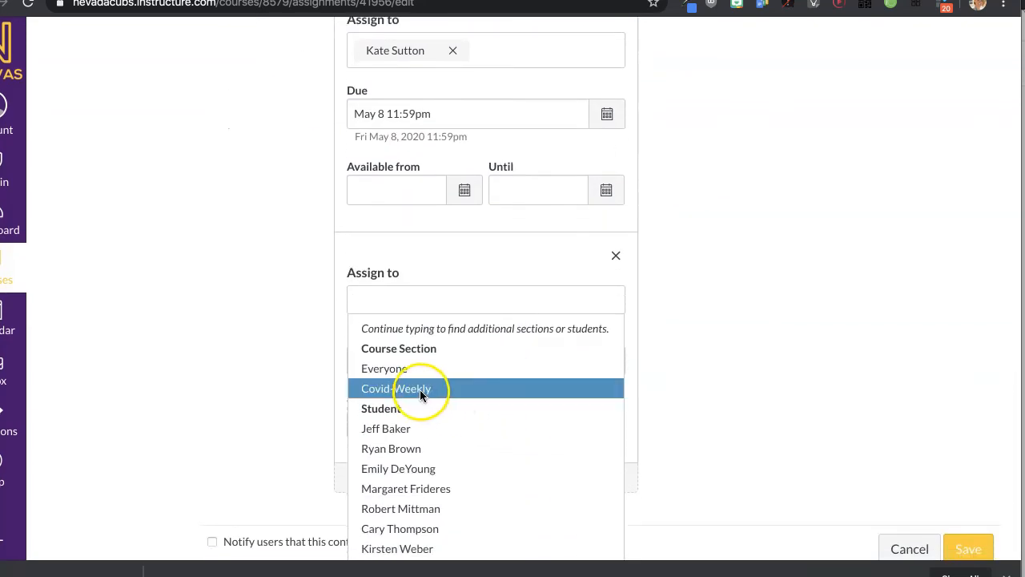
{"action": "scroll", "coordinate": [423, 393], "scroll_direction": "down", "scroll_amount": 1}
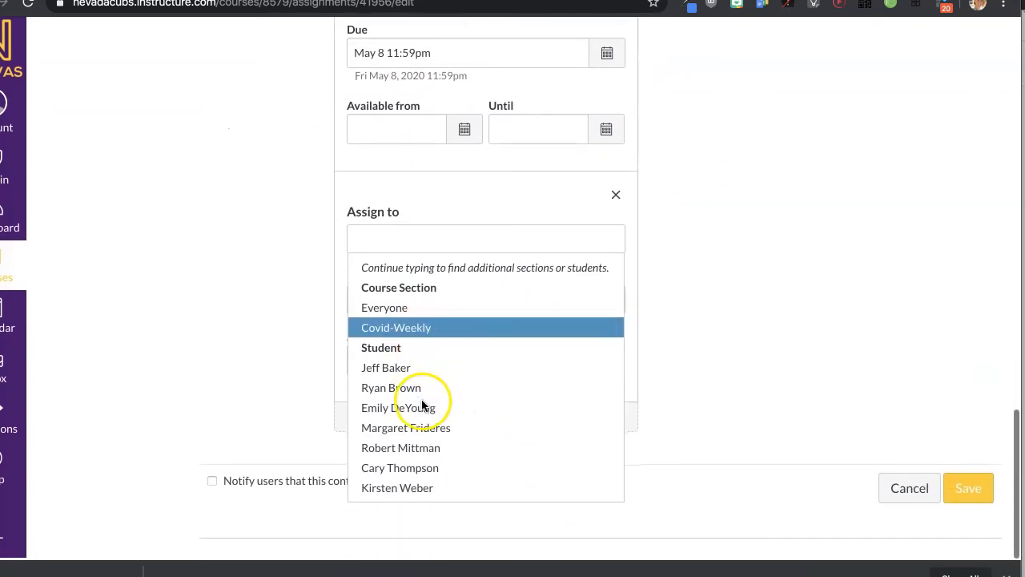
{"action": "left_click", "coordinate": [394, 332]}
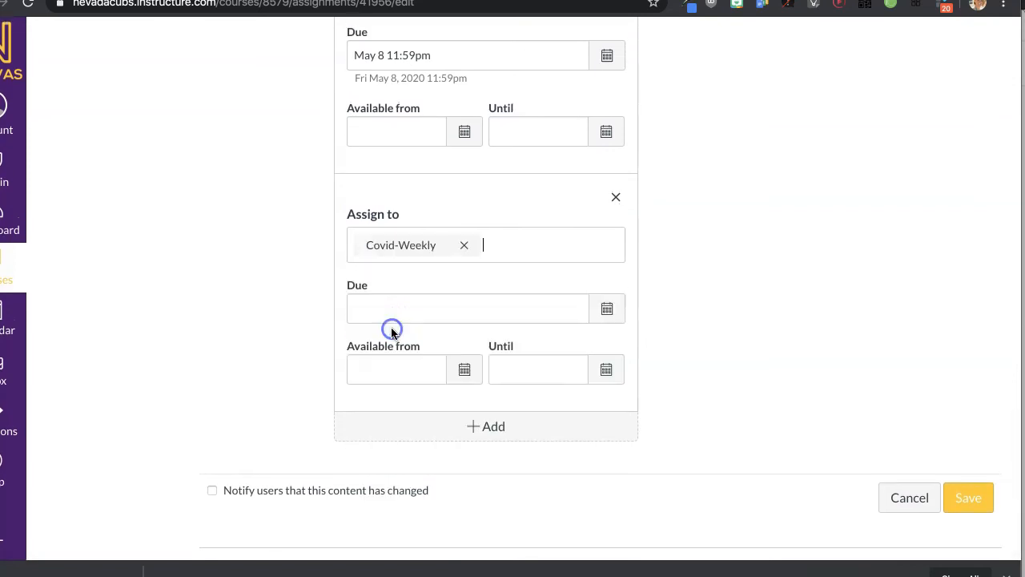
{"action": "left_click", "coordinate": [528, 247]}
{"action": "left_click", "coordinate": [723, 224]}
- Set the due date for the Covid-Weekly section to April 24, 2020
{"action": "left_click", "coordinate": [609, 300]}
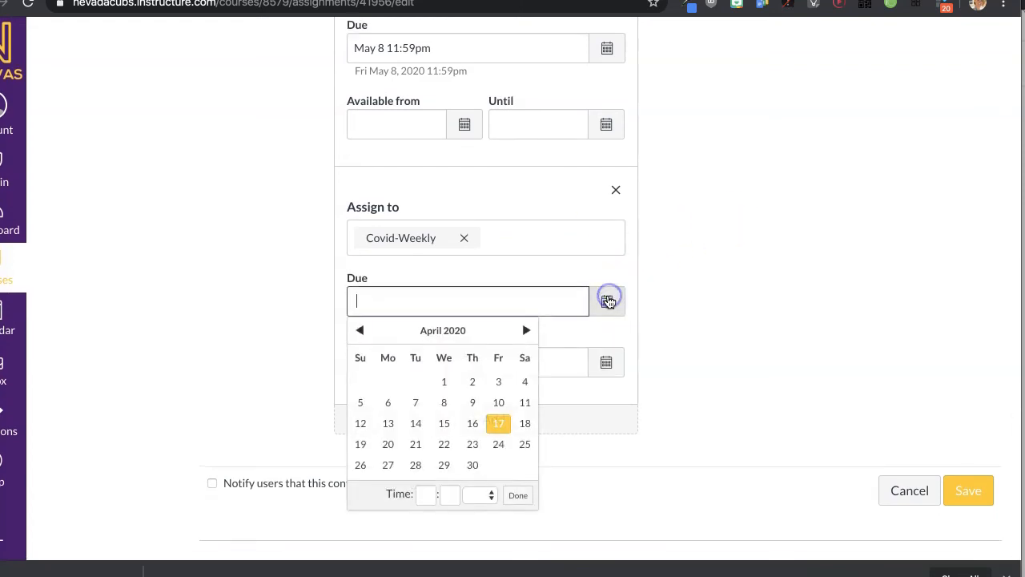
{"action": "left_click", "coordinate": [497, 444]}
{"action": "left_click", "coordinate": [826, 223]}
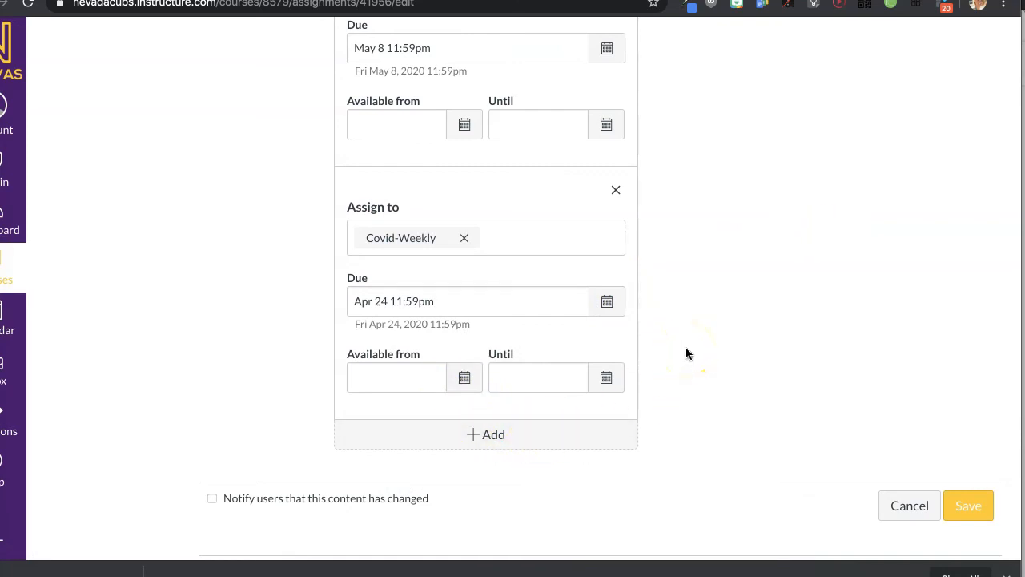
{"action": "scroll", "coordinate": [687, 350], "scroll_direction": "up", "scroll_amount": 2}
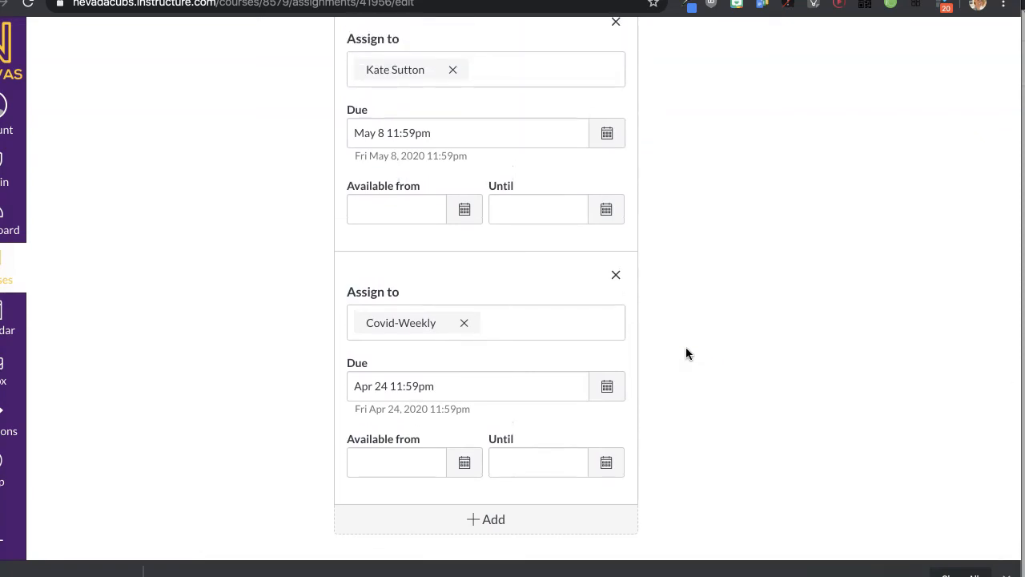
{"action": "scroll", "coordinate": [686, 353], "scroll_direction": "down", "scroll_amount": 2}
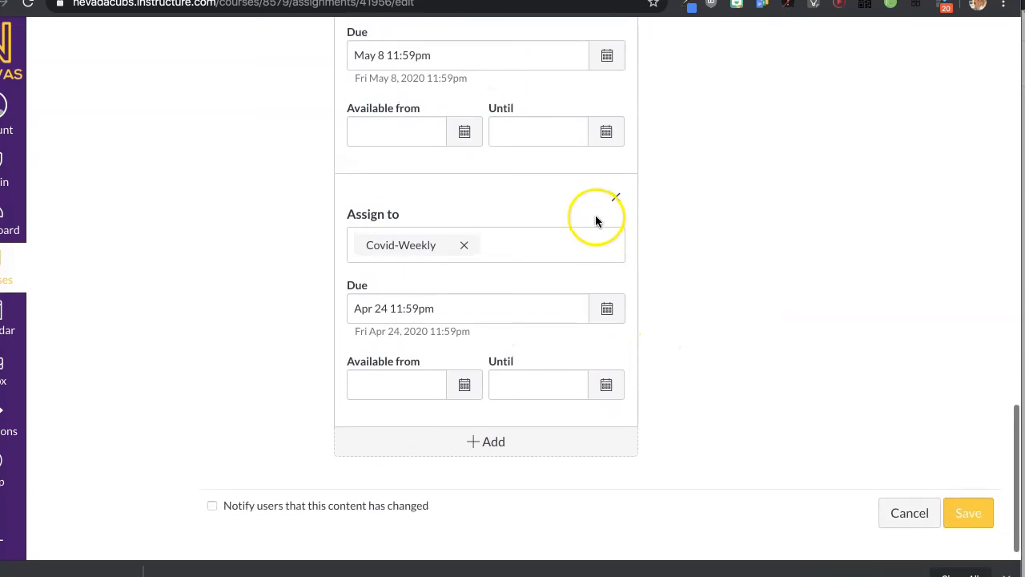
- Remove the Covid-Weekly assignee block and leave the assignment editor without saving the changes
{"action": "left_click", "coordinate": [616, 190]}
{"action": "left_click", "coordinate": [648, 236]}
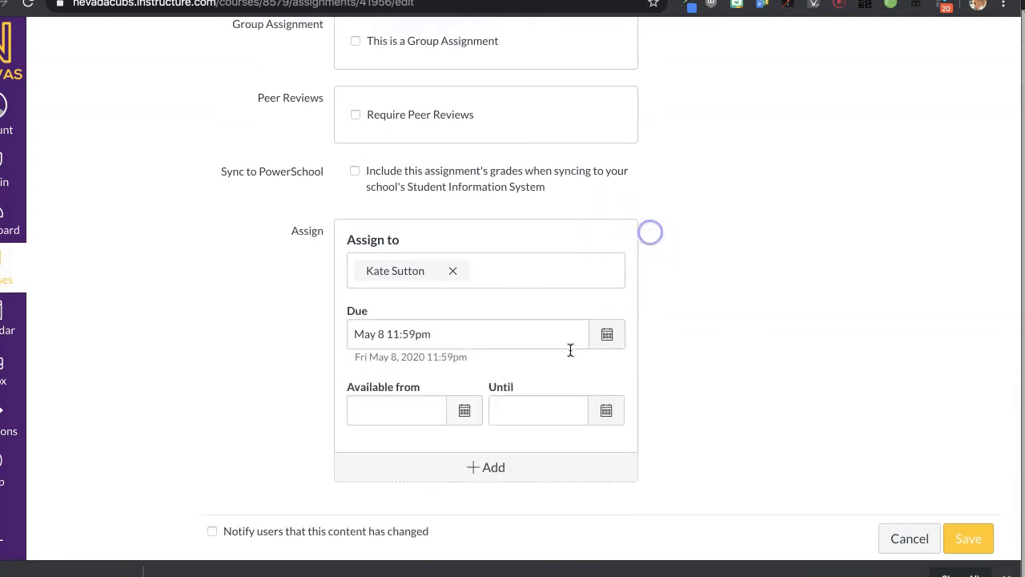
{"action": "scroll", "coordinate": [543, 396], "scroll_direction": "down", "scroll_amount": 1}
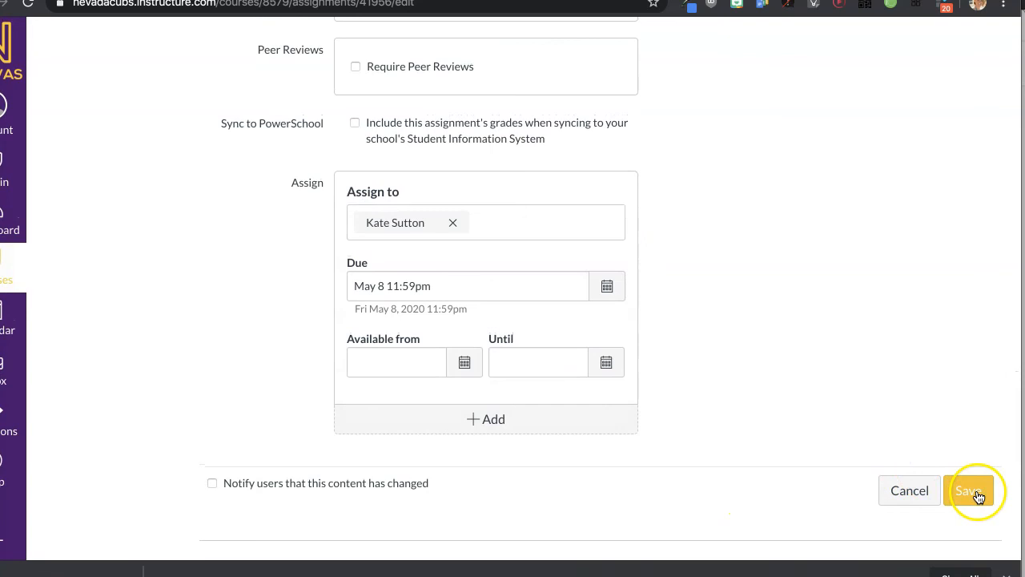
{"action": "left_click", "coordinate": [918, 495]}
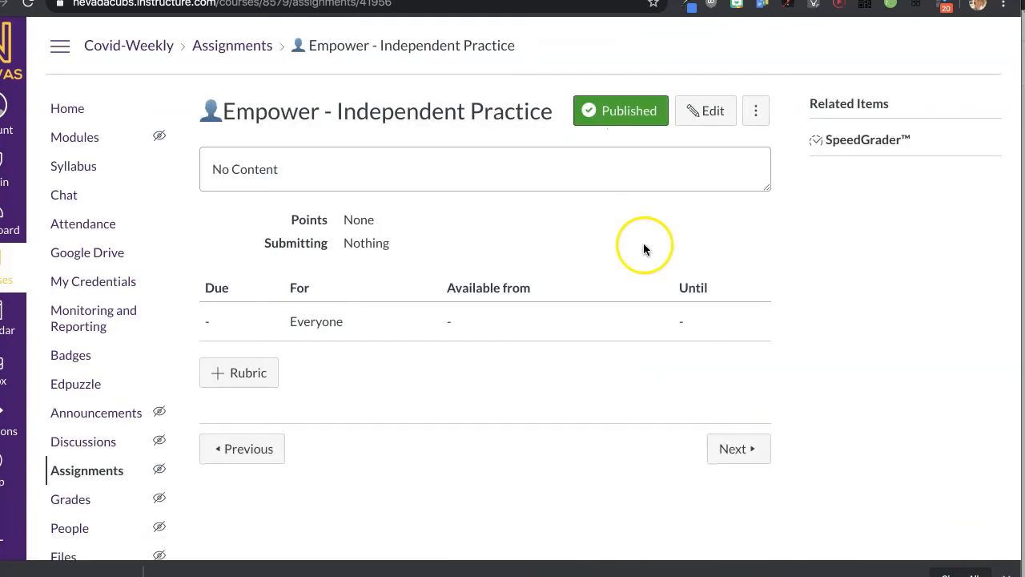
- Go to the course's modules and expand Template Week 1 - (May 4 - 10)
{"action": "left_click", "coordinate": [80, 137]}
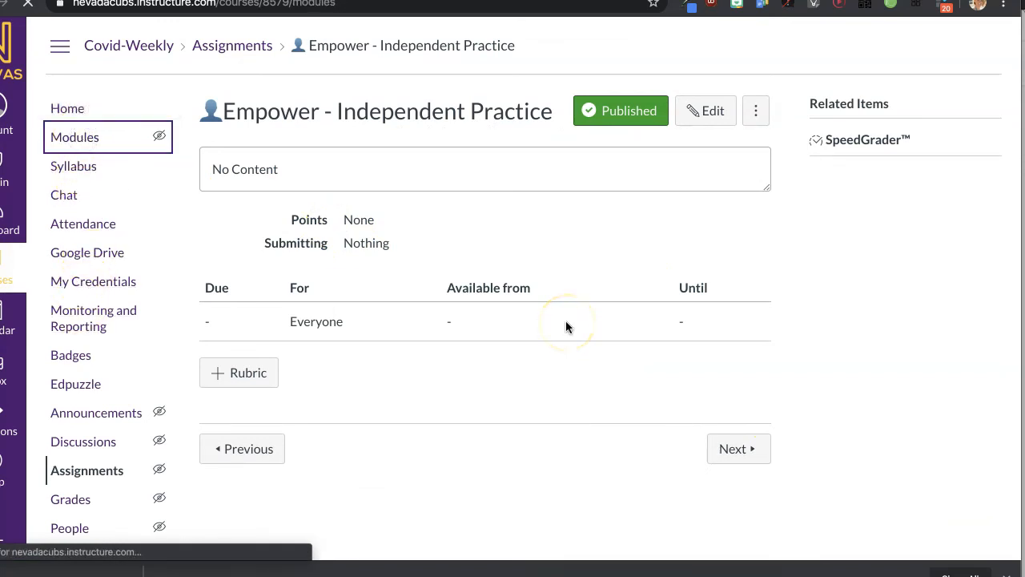
{"action": "scroll", "coordinate": [565, 327], "scroll_direction": "down", "scroll_amount": 2}
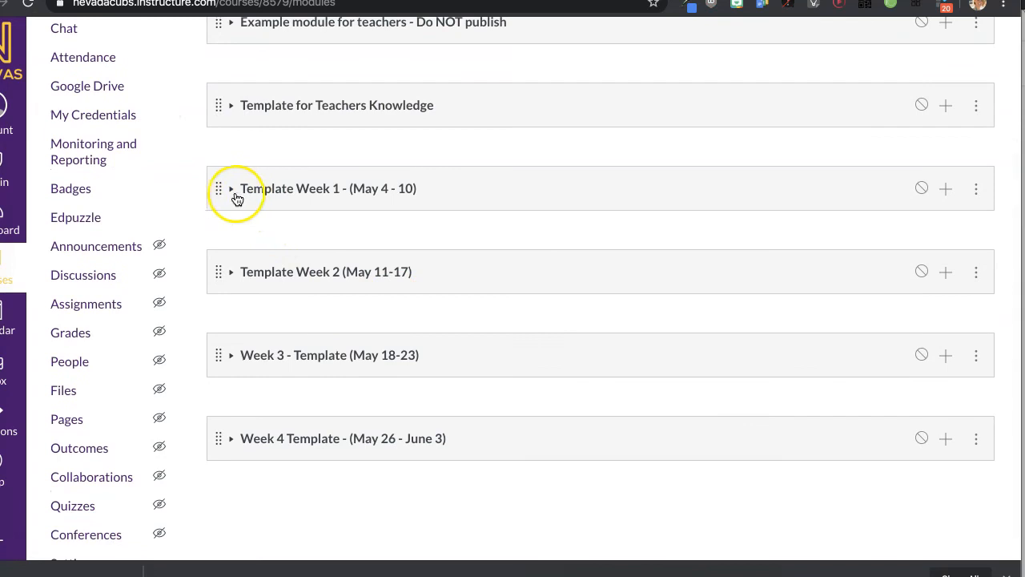
{"action": "left_click", "coordinate": [233, 189]}
{"action": "scroll", "coordinate": [321, 370], "scroll_direction": "down", "scroll_amount": 1}
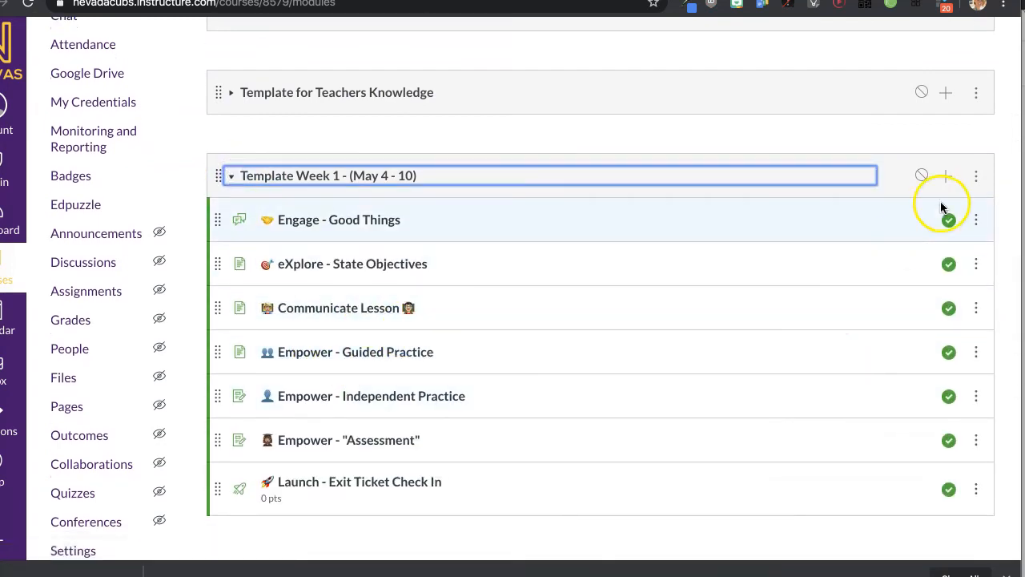
{"action": "left_click", "coordinate": [946, 175]}
{"action": "left_click", "coordinate": [306, 160]}
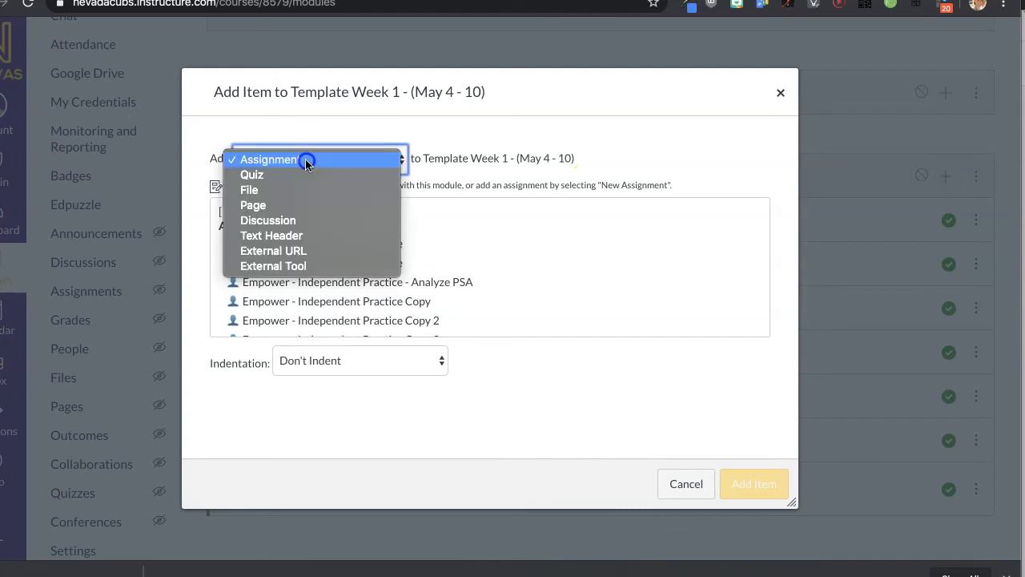
{"action": "left_click", "coordinate": [307, 160]}
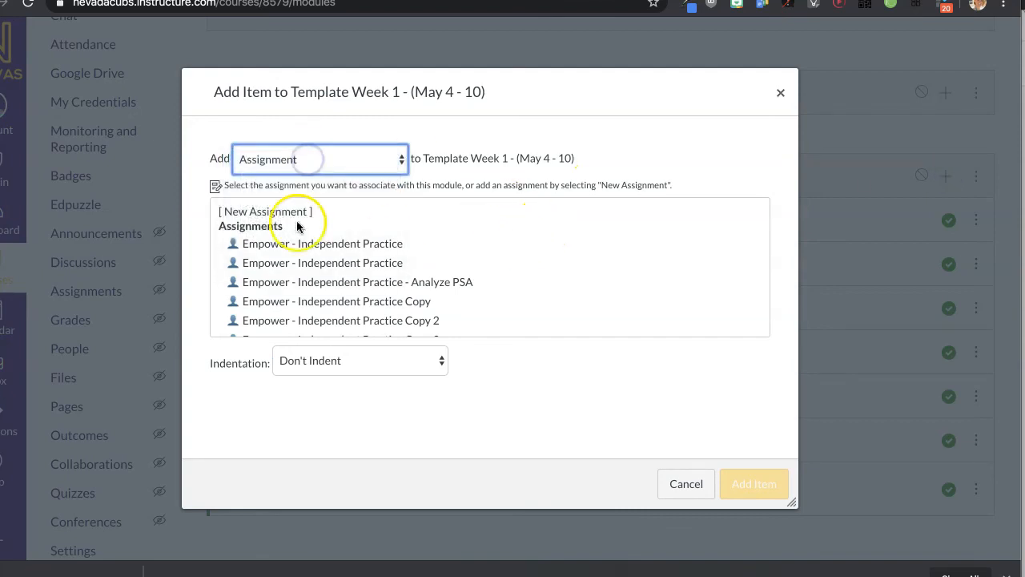
{"action": "left_click", "coordinate": [264, 212]}
{"action": "left_click", "coordinate": [334, 357]}
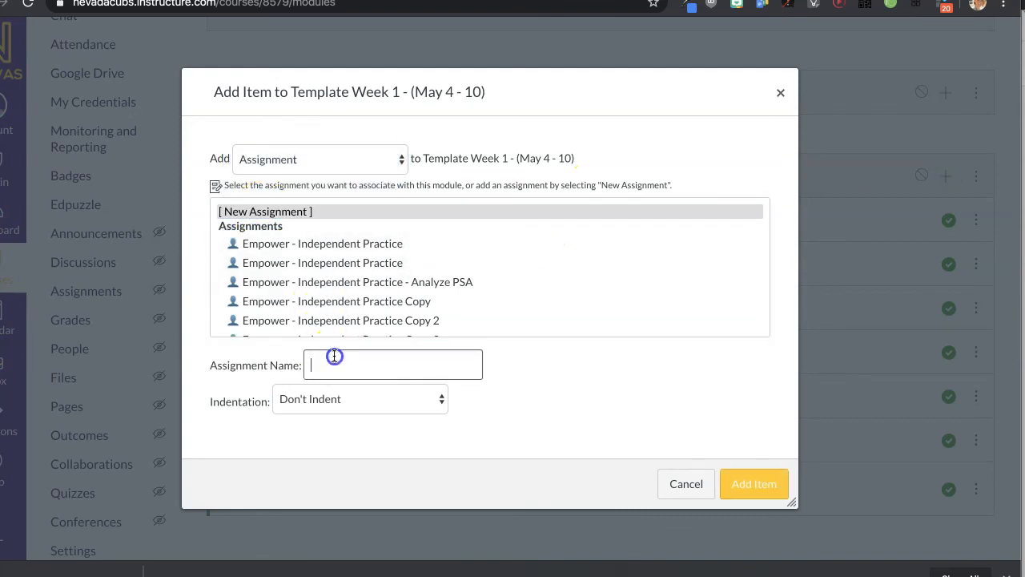
{"action": "left_click_drag", "start_coordinate": [533, 102], "coordinate": [487, 32]}
{"action": "left_click", "coordinate": [613, 442]}
{"action": "left_click", "coordinate": [608, 386]}
- In the Template Week 1 module, indent Empower - Guided Practice by one level and Empower - Independent Practice by two levels
{"action": "scroll", "coordinate": [608, 386], "scroll_direction": "down", "scroll_amount": 3}
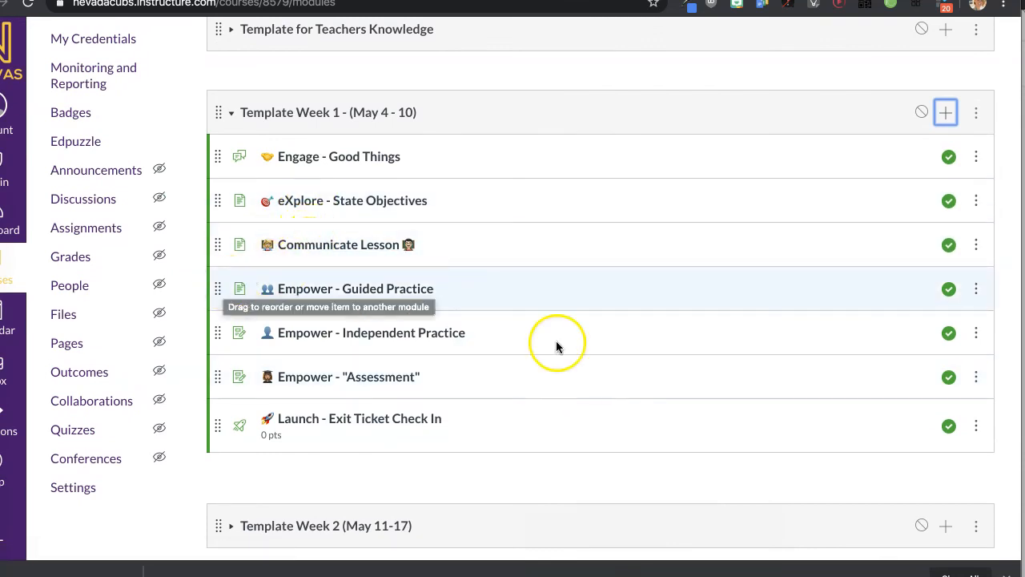
{"action": "left_click", "coordinate": [976, 289]}
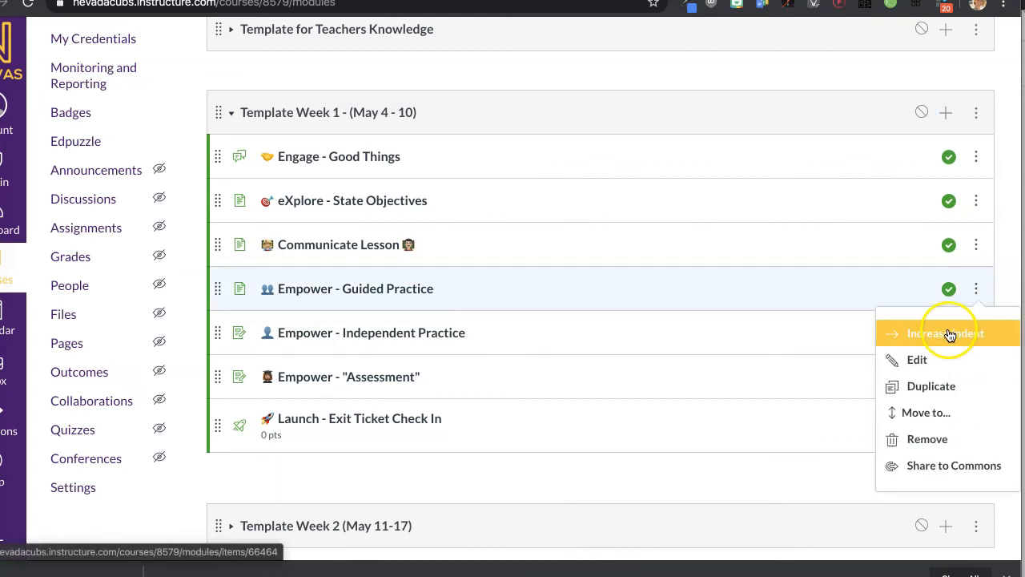
{"action": "left_click", "coordinate": [888, 334]}
{"action": "left_click", "coordinate": [975, 332]}
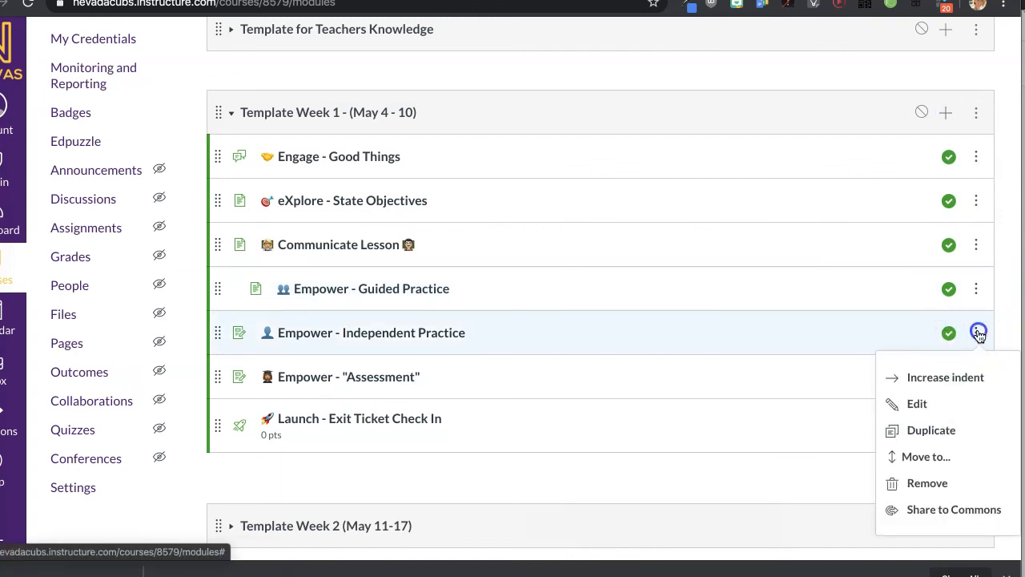
{"action": "left_click", "coordinate": [970, 377]}
{"action": "left_click", "coordinate": [976, 333]}
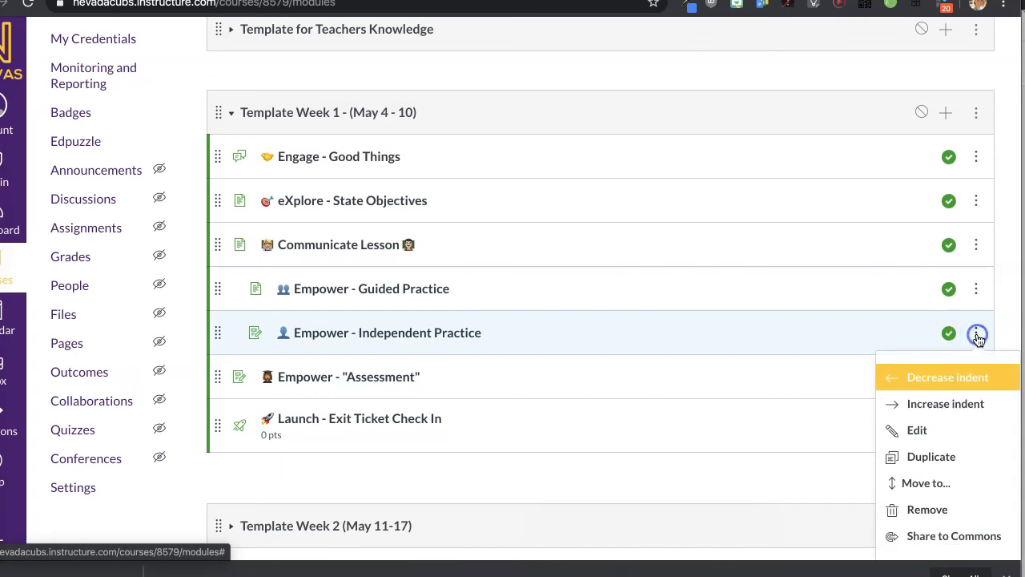
{"action": "left_click", "coordinate": [971, 400]}
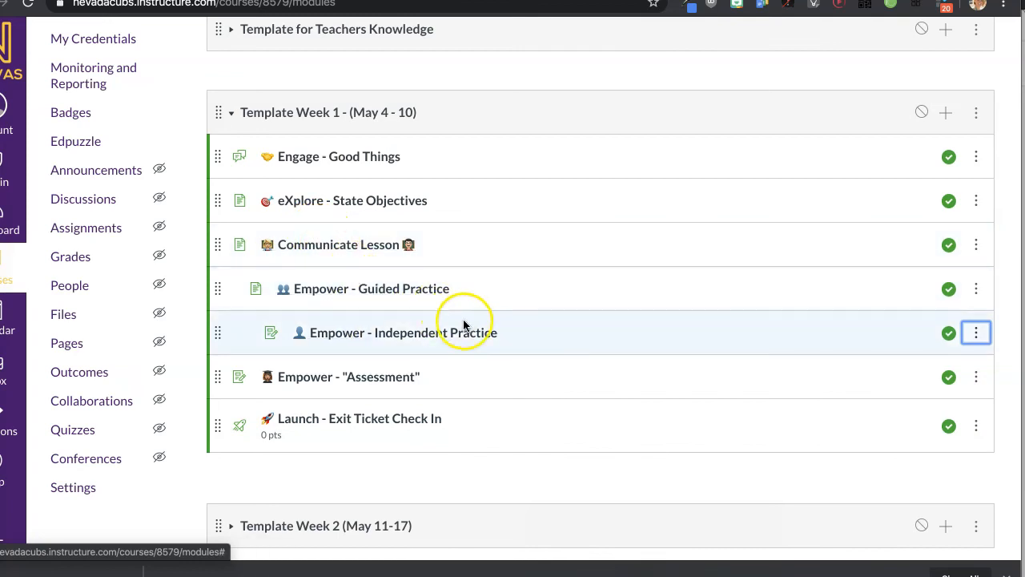
- Indent the Empower - "Assessment" item in the Template Week 1 module by three levels
{"action": "left_click", "coordinate": [977, 378]}
{"action": "left_click", "coordinate": [905, 431]}
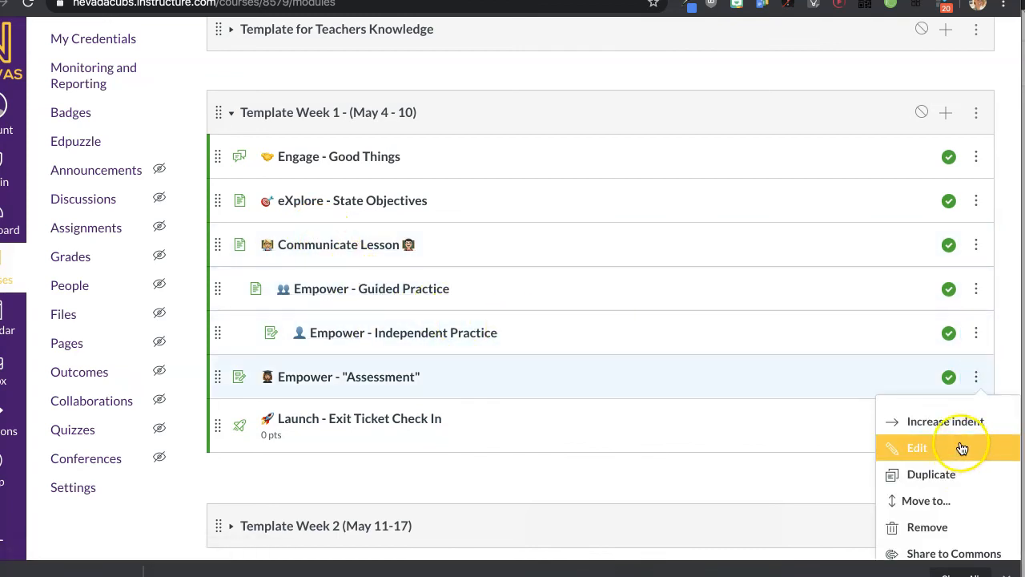
{"action": "left_click", "coordinate": [980, 377]}
{"action": "left_click", "coordinate": [965, 447]}
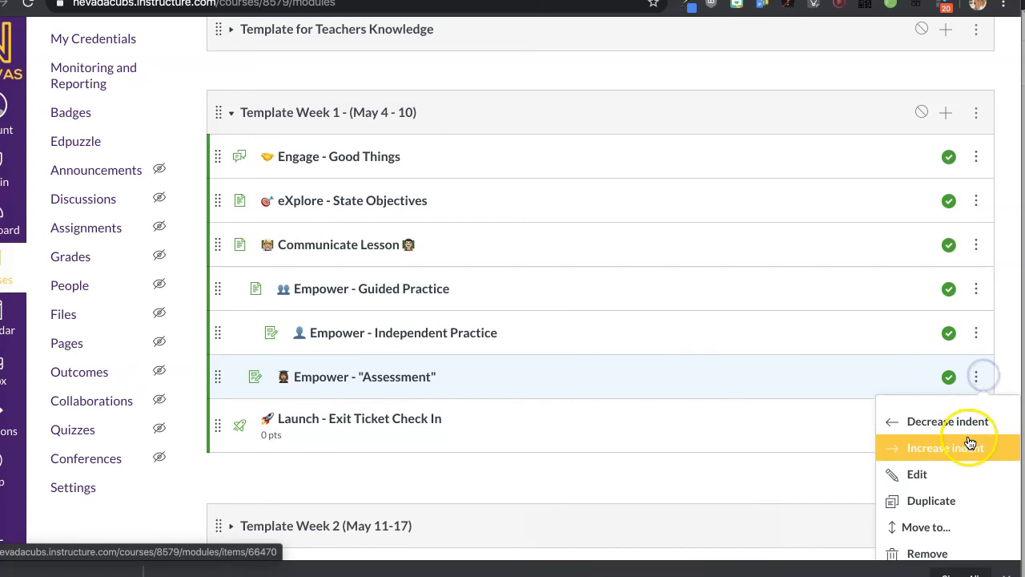
{"action": "left_click", "coordinate": [978, 379]}
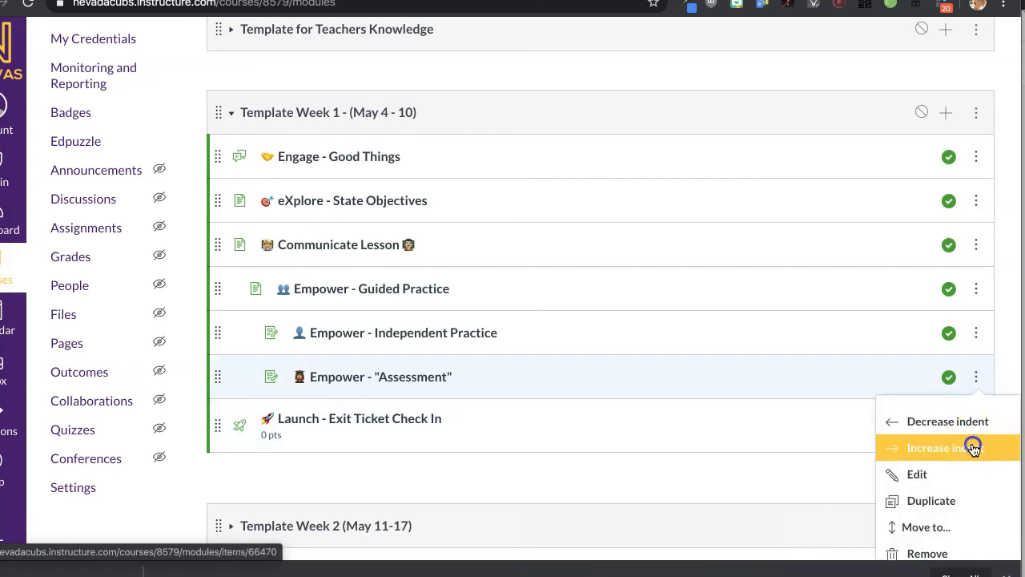
{"action": "left_click", "coordinate": [974, 446]}
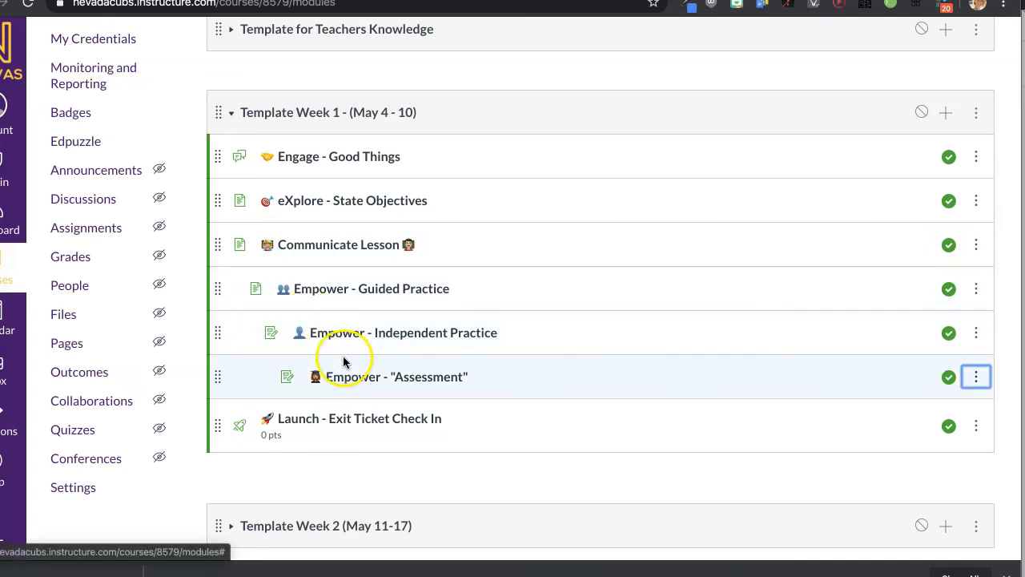
{"action": "scroll", "coordinate": [534, 412], "scroll_direction": "down", "scroll_amount": 2}
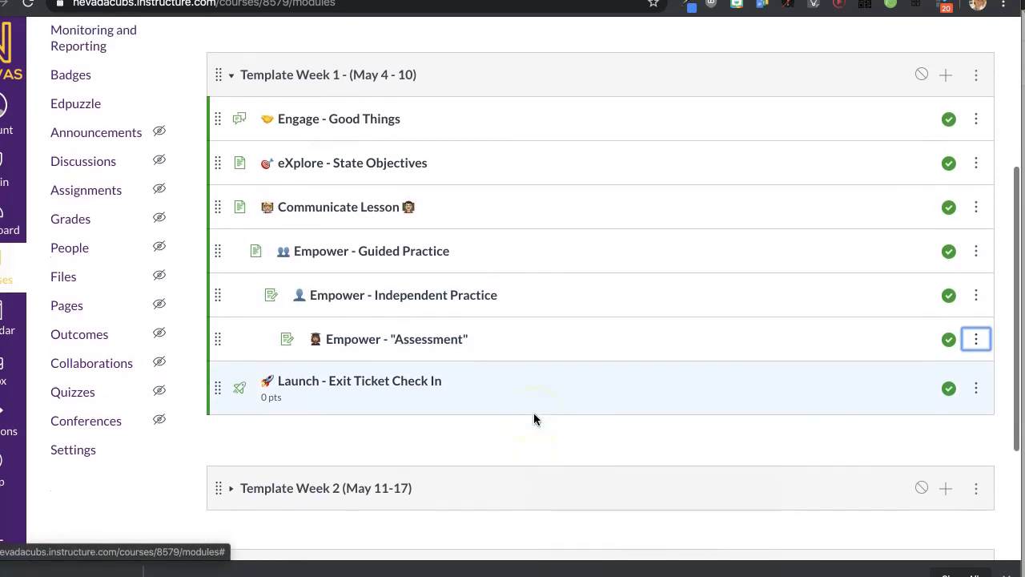
{"action": "scroll", "coordinate": [512, 412], "scroll_direction": "up", "scroll_amount": 1}
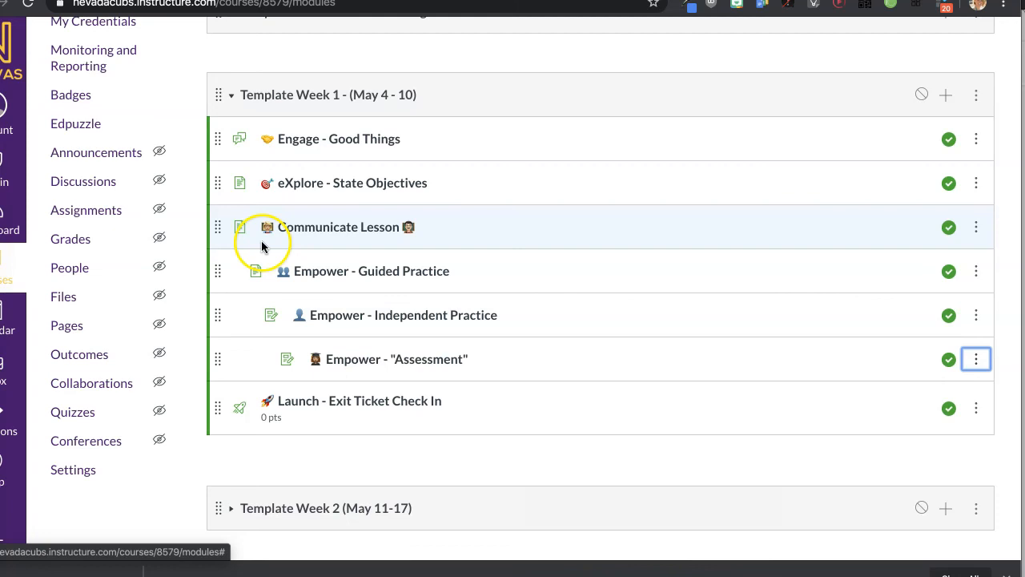